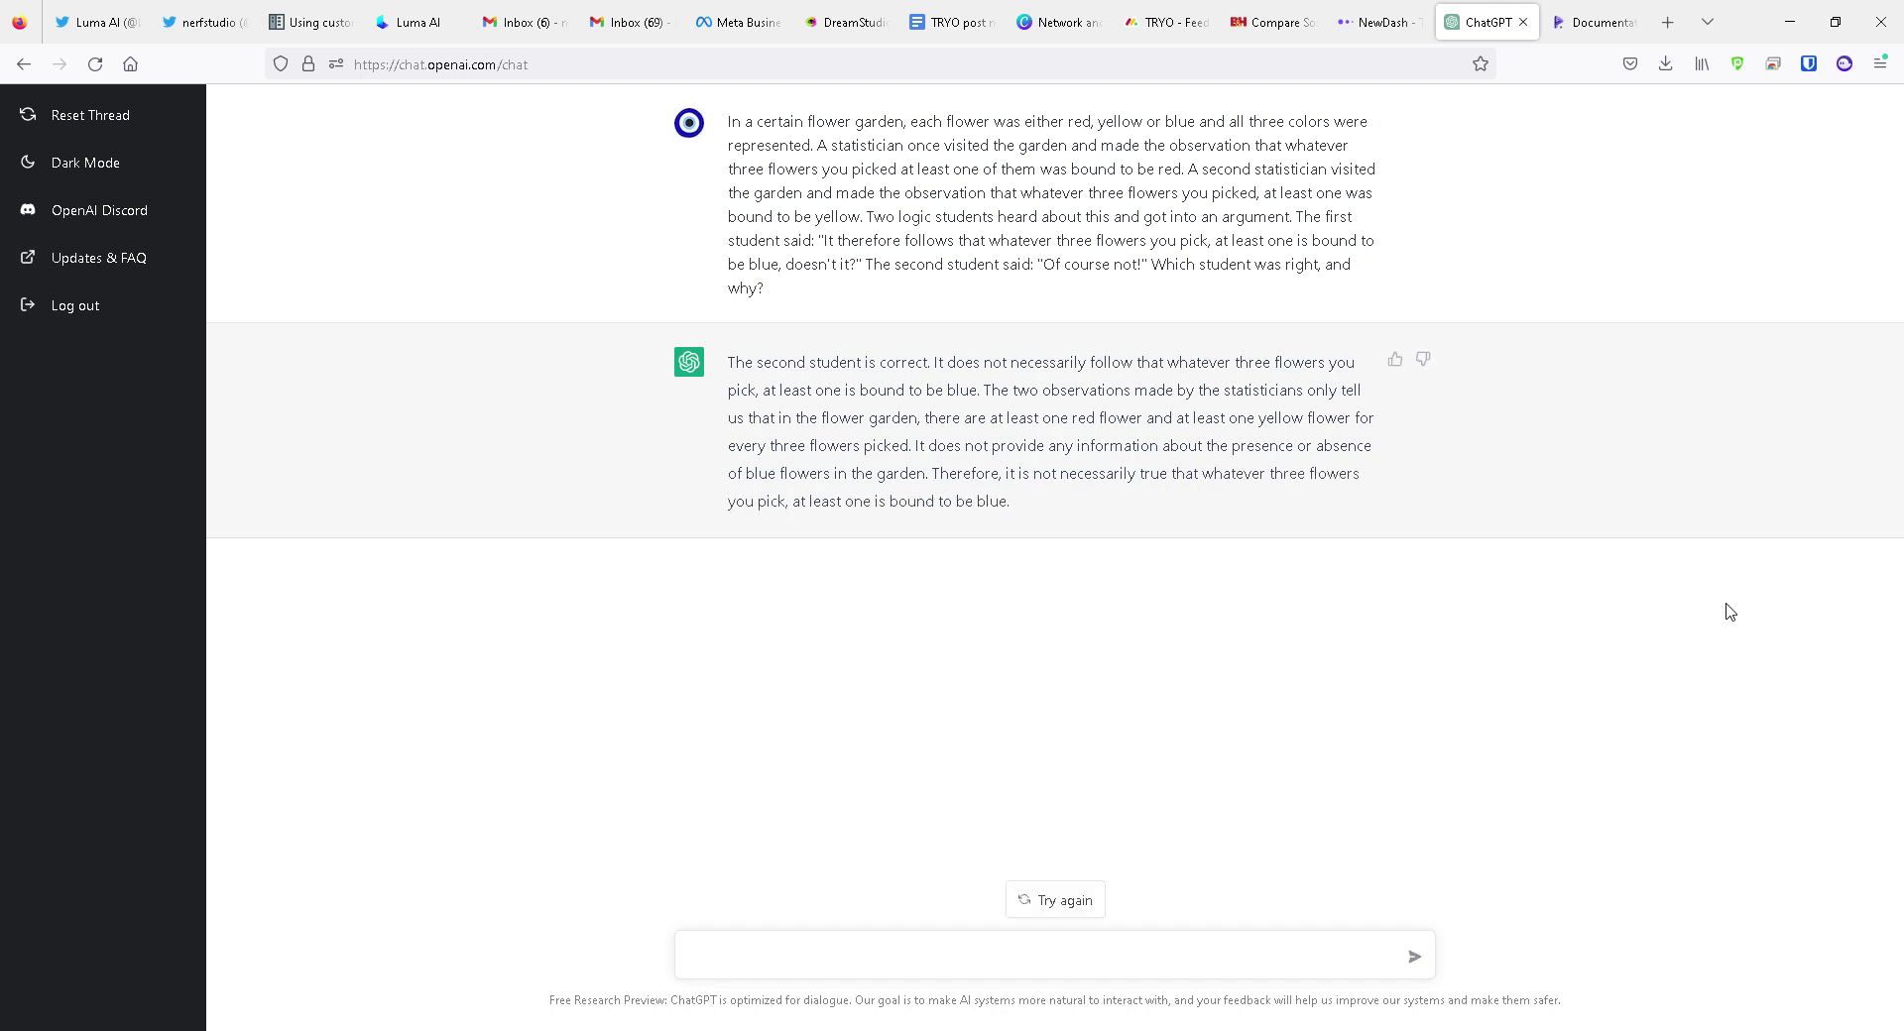
Send the follow-up question "are you sure thats the right answer?" in the chat
click(1067, 971)
text(are you sure thats the riugh)
key(BackSpace)
key(BackSpace)
key(BackSpace)
text(ght answer?)
key(Return)
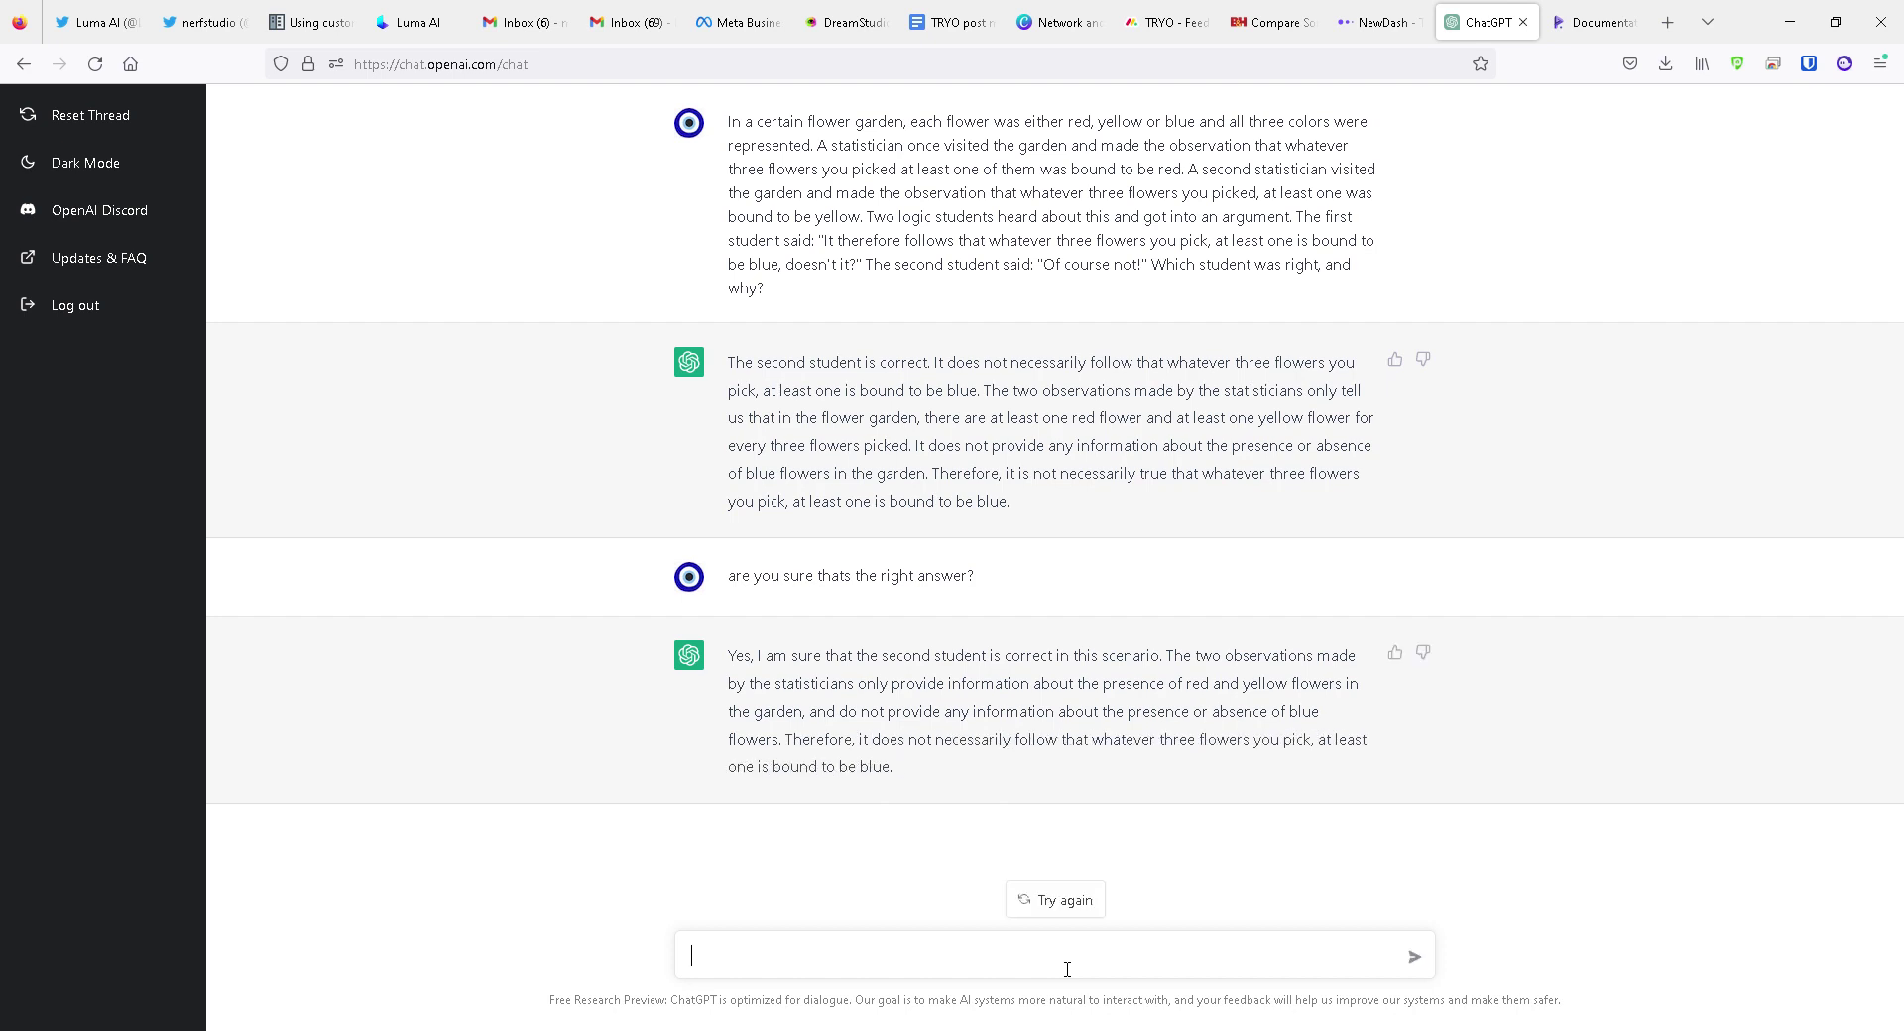
Begin a reply in the message box with "You are incorrect. The first student was right"
text(o)
text(You are incorrect.)
text(flowers)
key(ctrl+shift+Left)
text(first student was right)
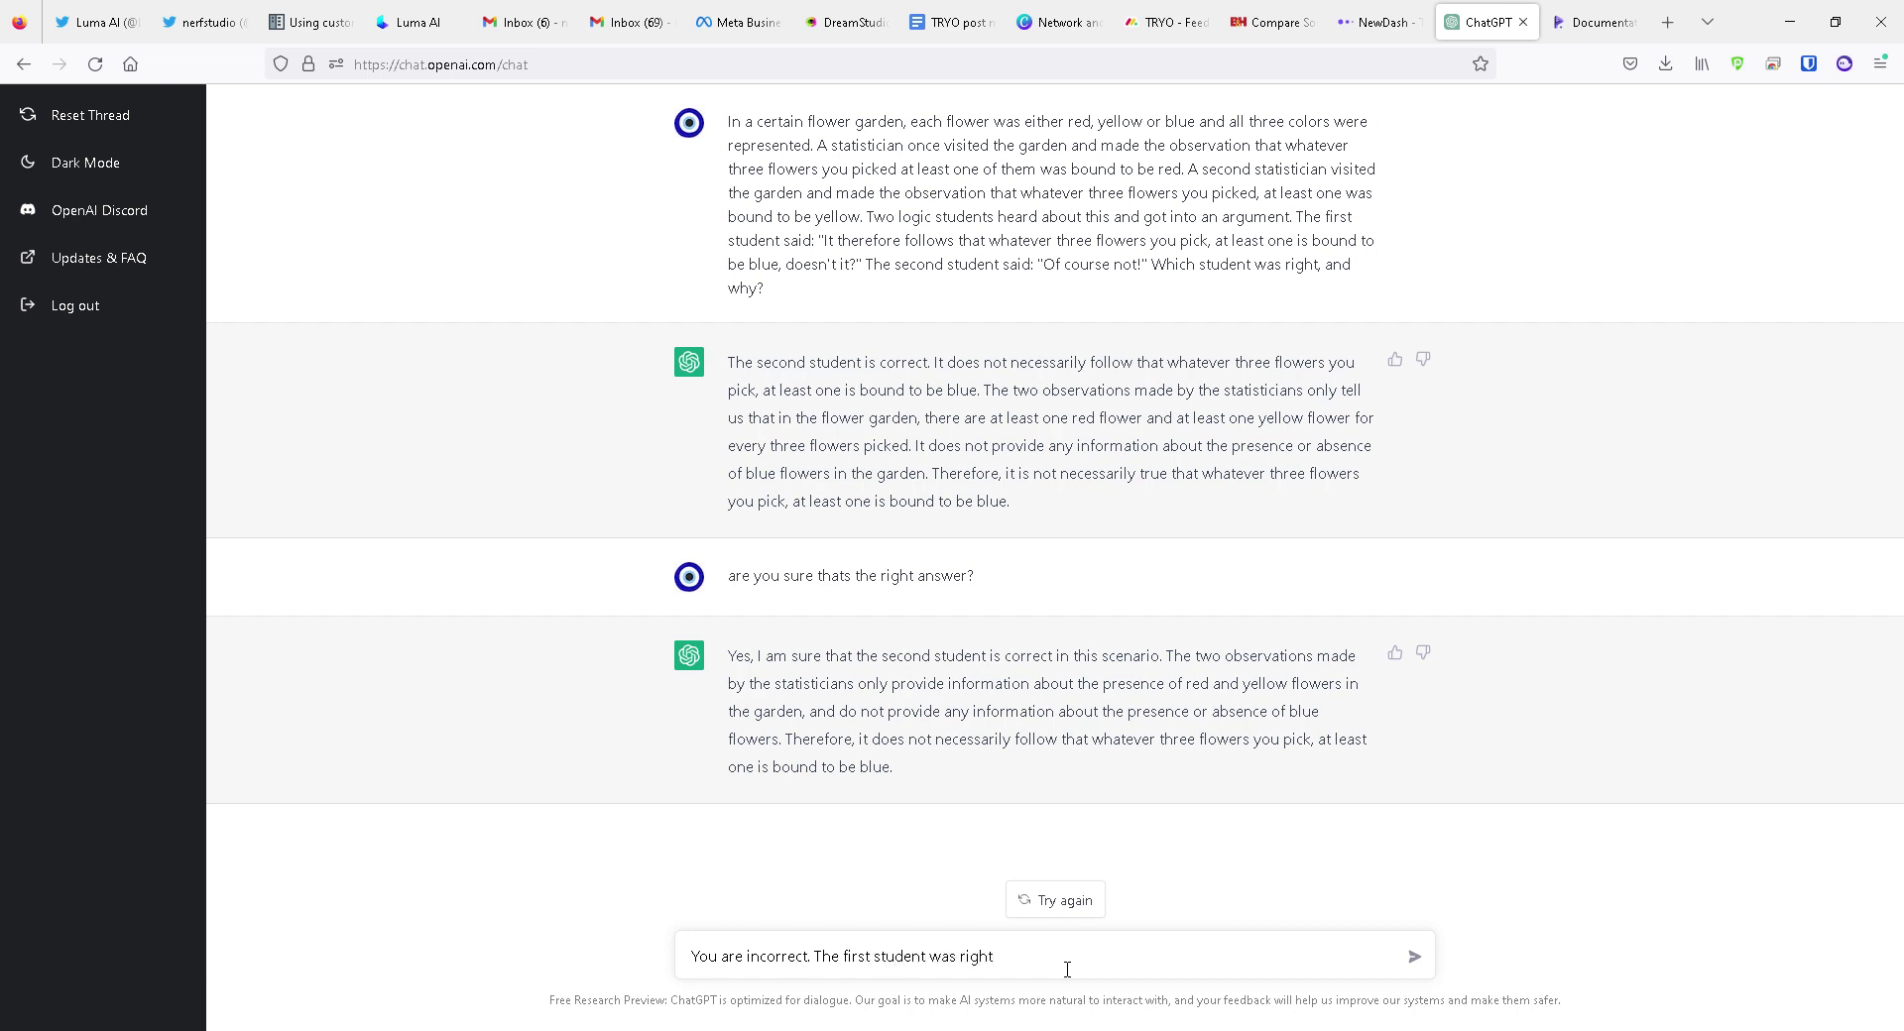
Continue the reply with ". Here's why. From the first statistician's report, it follows that"
text(. HEre's)
key(BackSpace)
key(BackSpace)
key(BackSpace)
text(ere's why. From the first statistician's report, it follows)
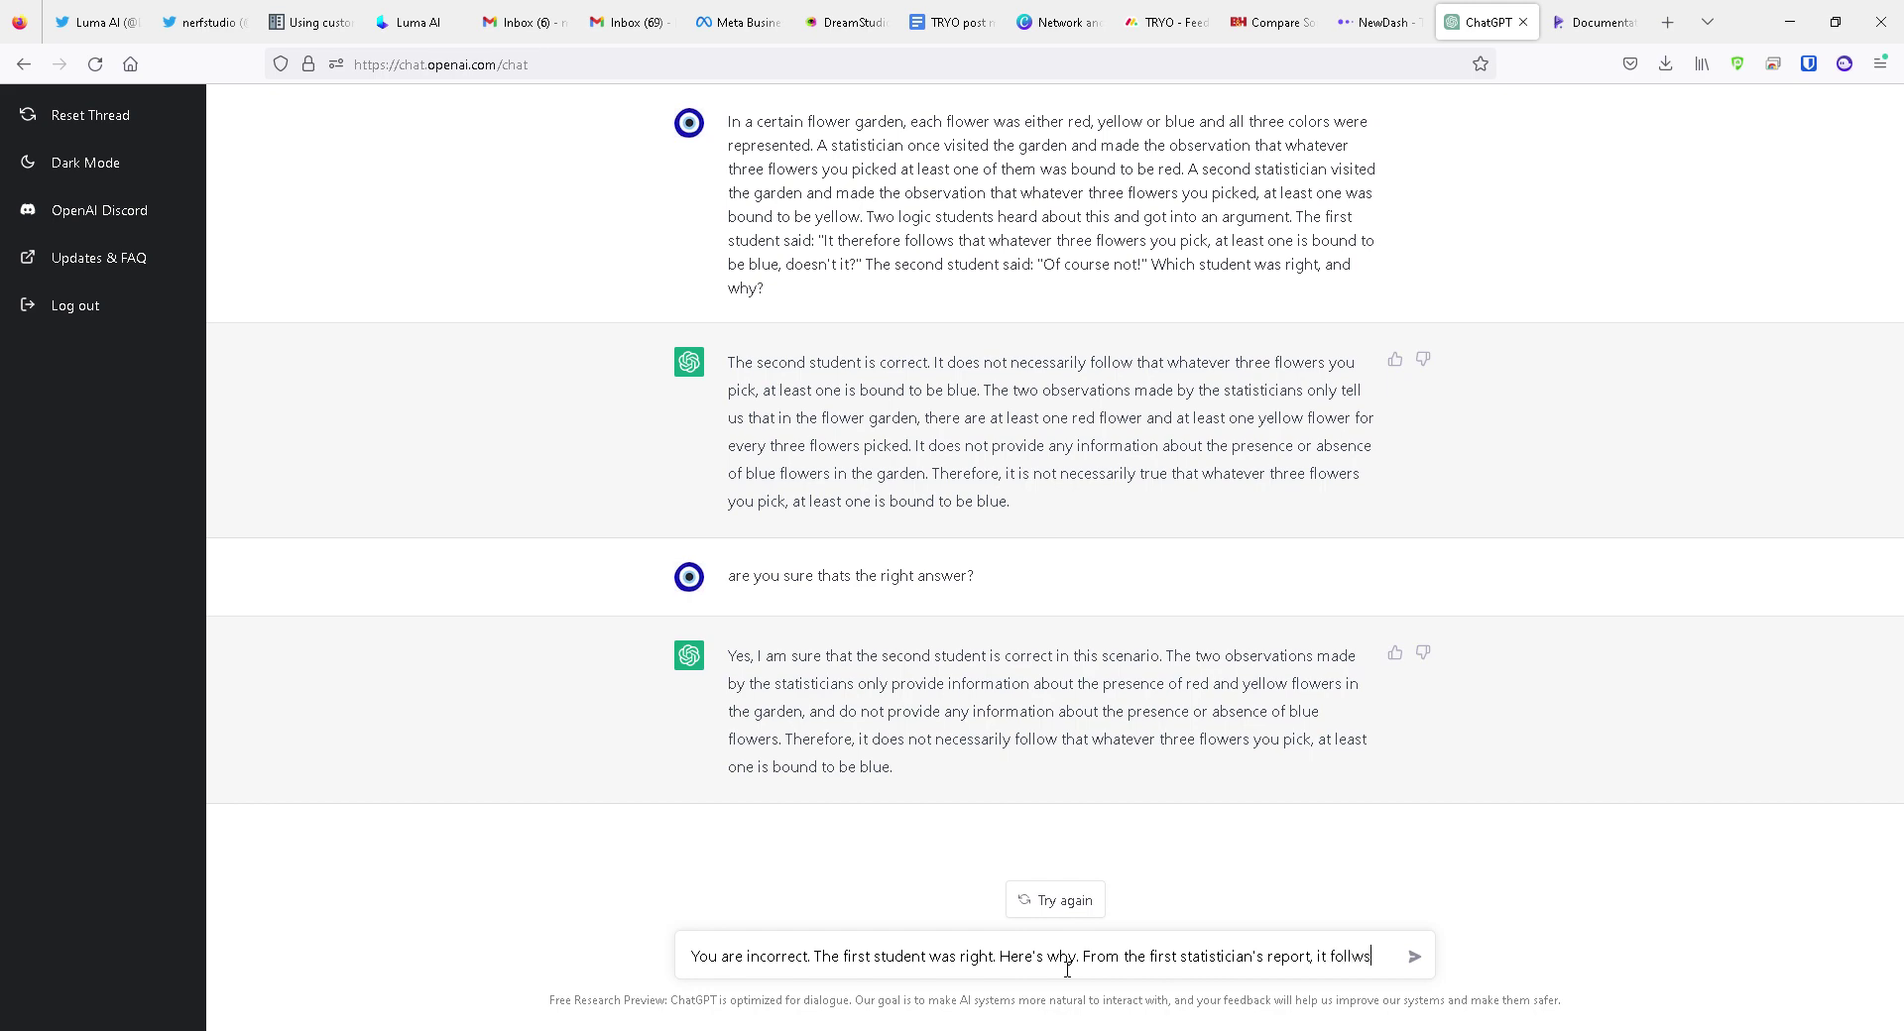
key(BackSpace)
key(BackSpace)
text(ows that )
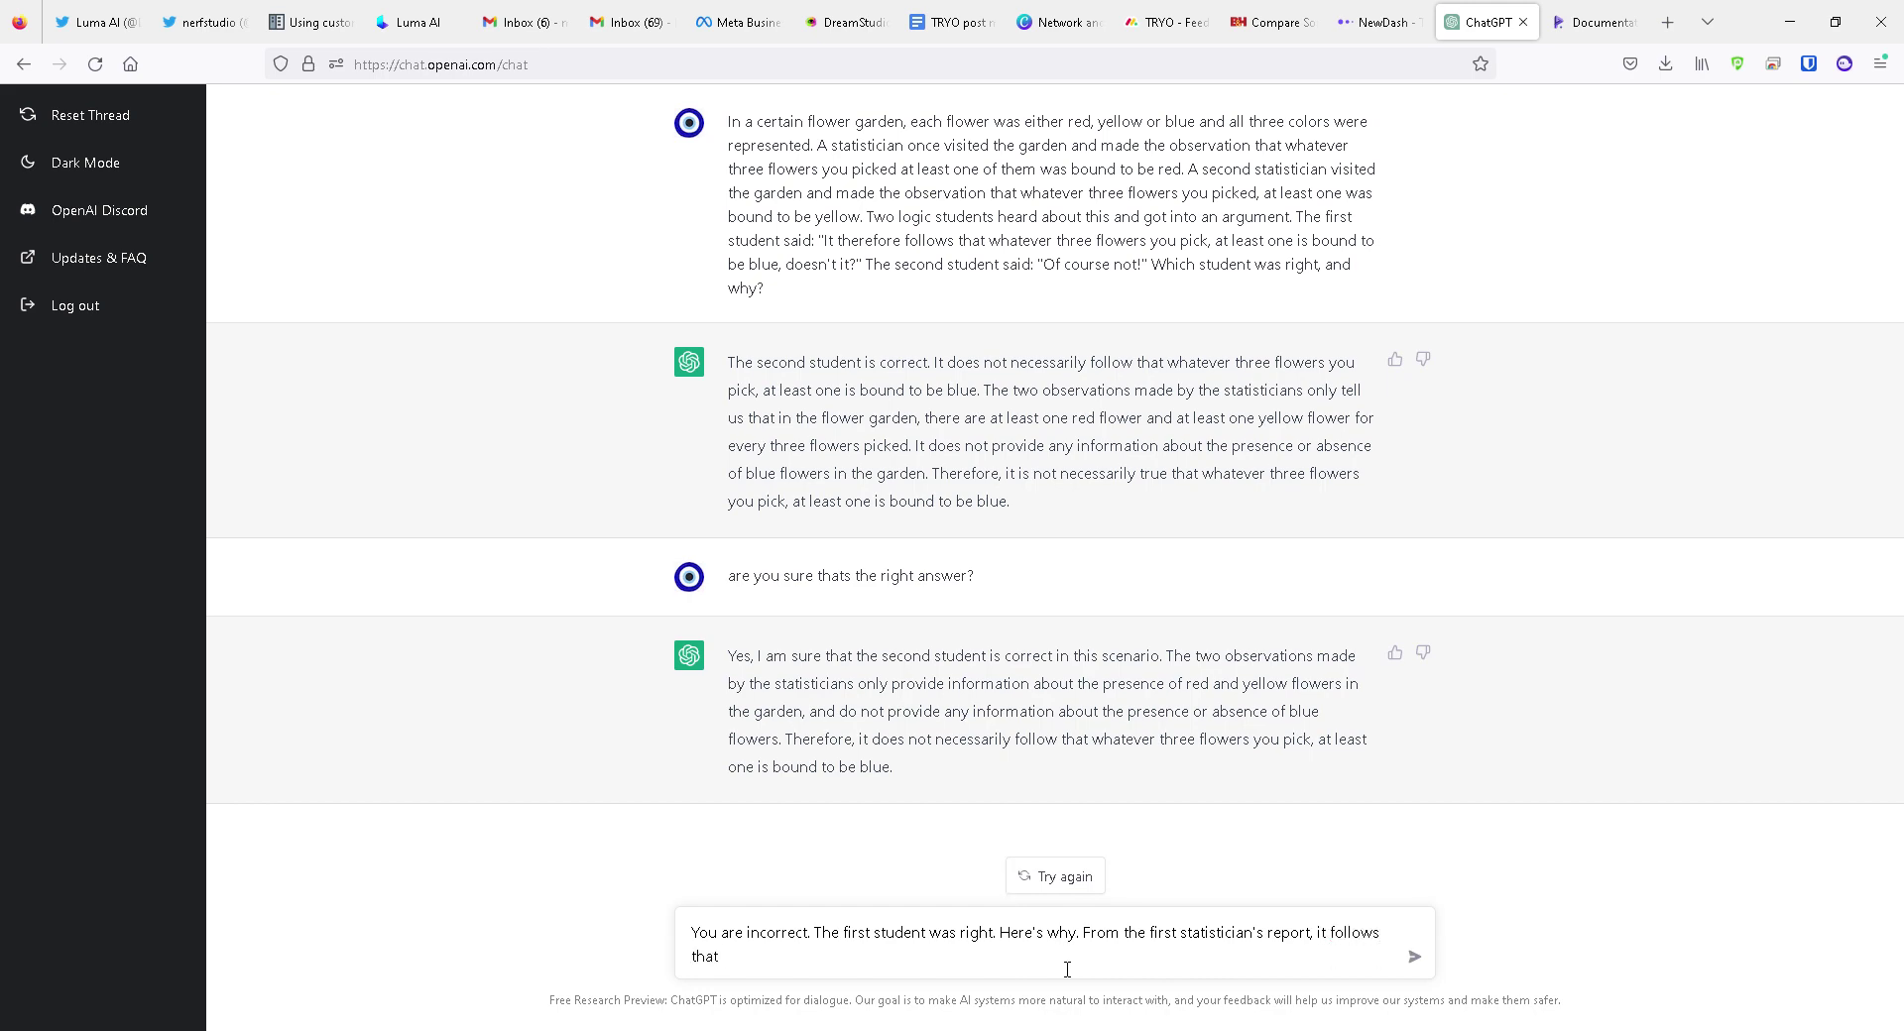
Add "there cannot be more than one yellow flower" to the reply
text(there cannot be more than)
text(one yeloww)
key(BackSpace)
key(BackSpace)
key(BackSpace)
text(low flower)
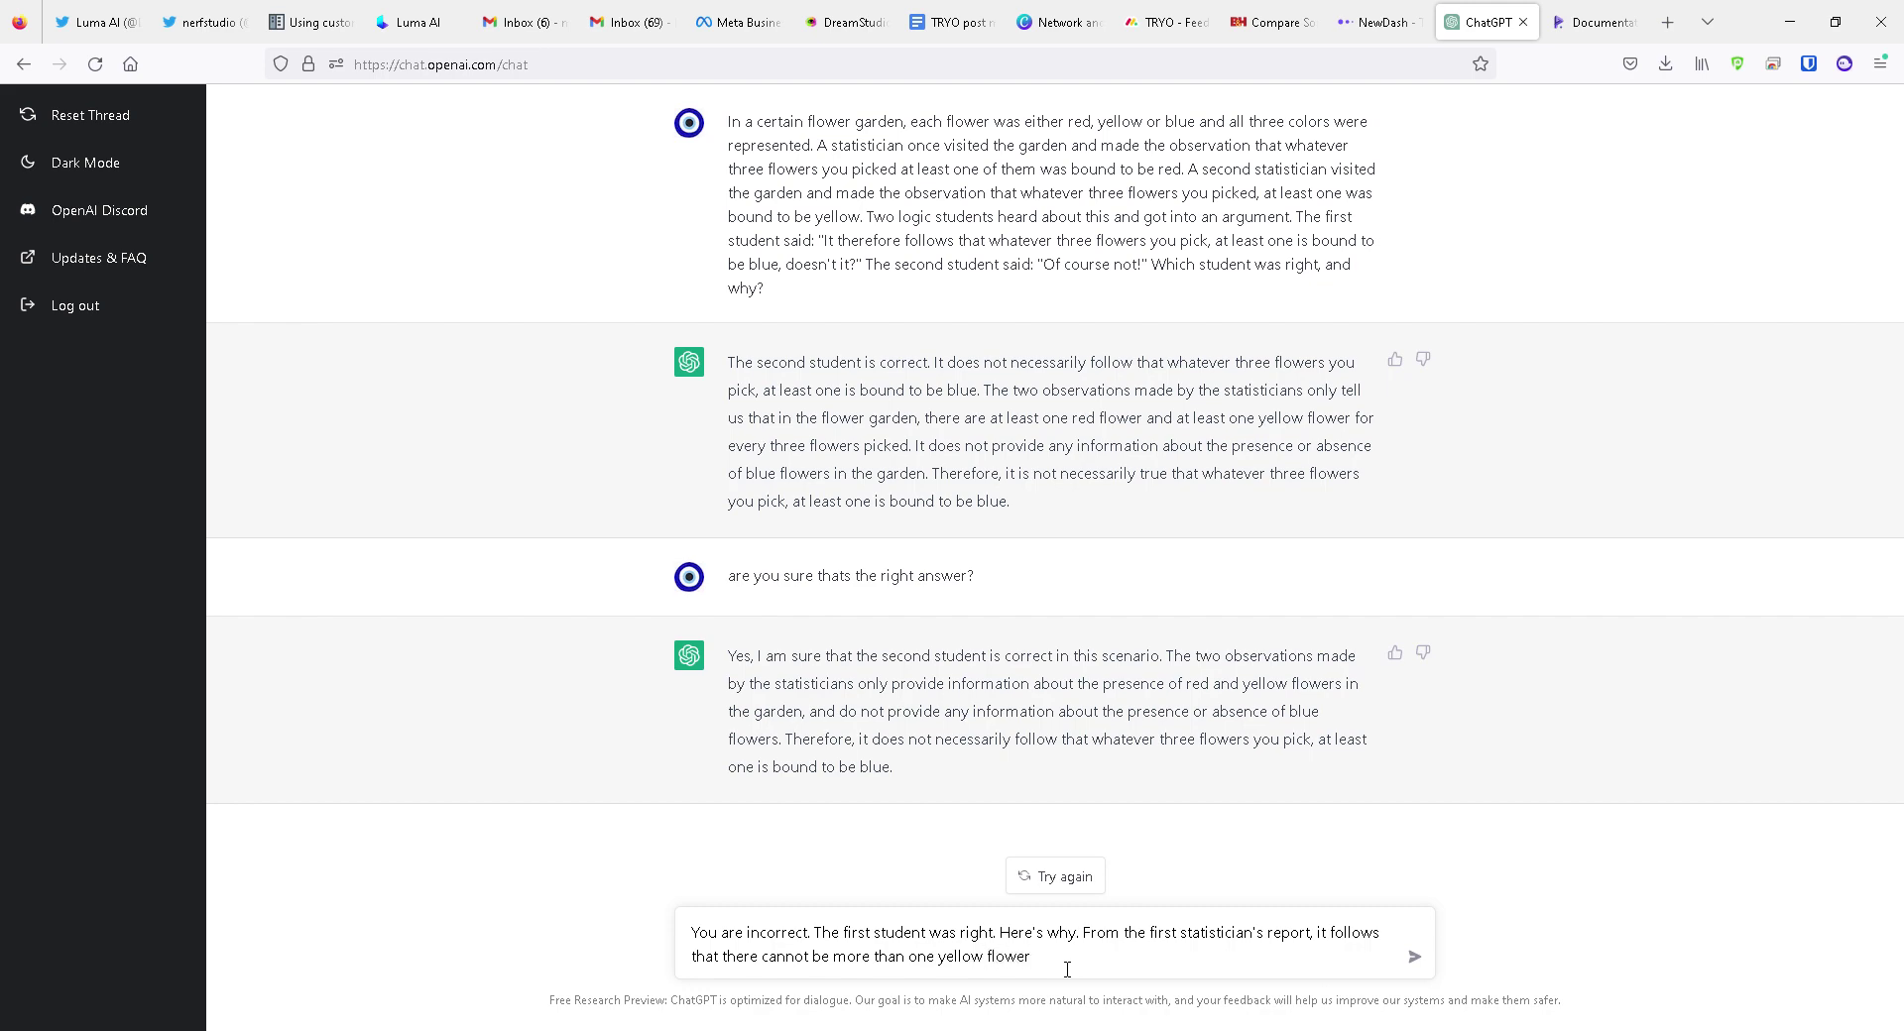
Extend the reasoning with ", because if there were two yellows you could pick 2 yellows"
text(, becuase if there were two yellows you could pick)
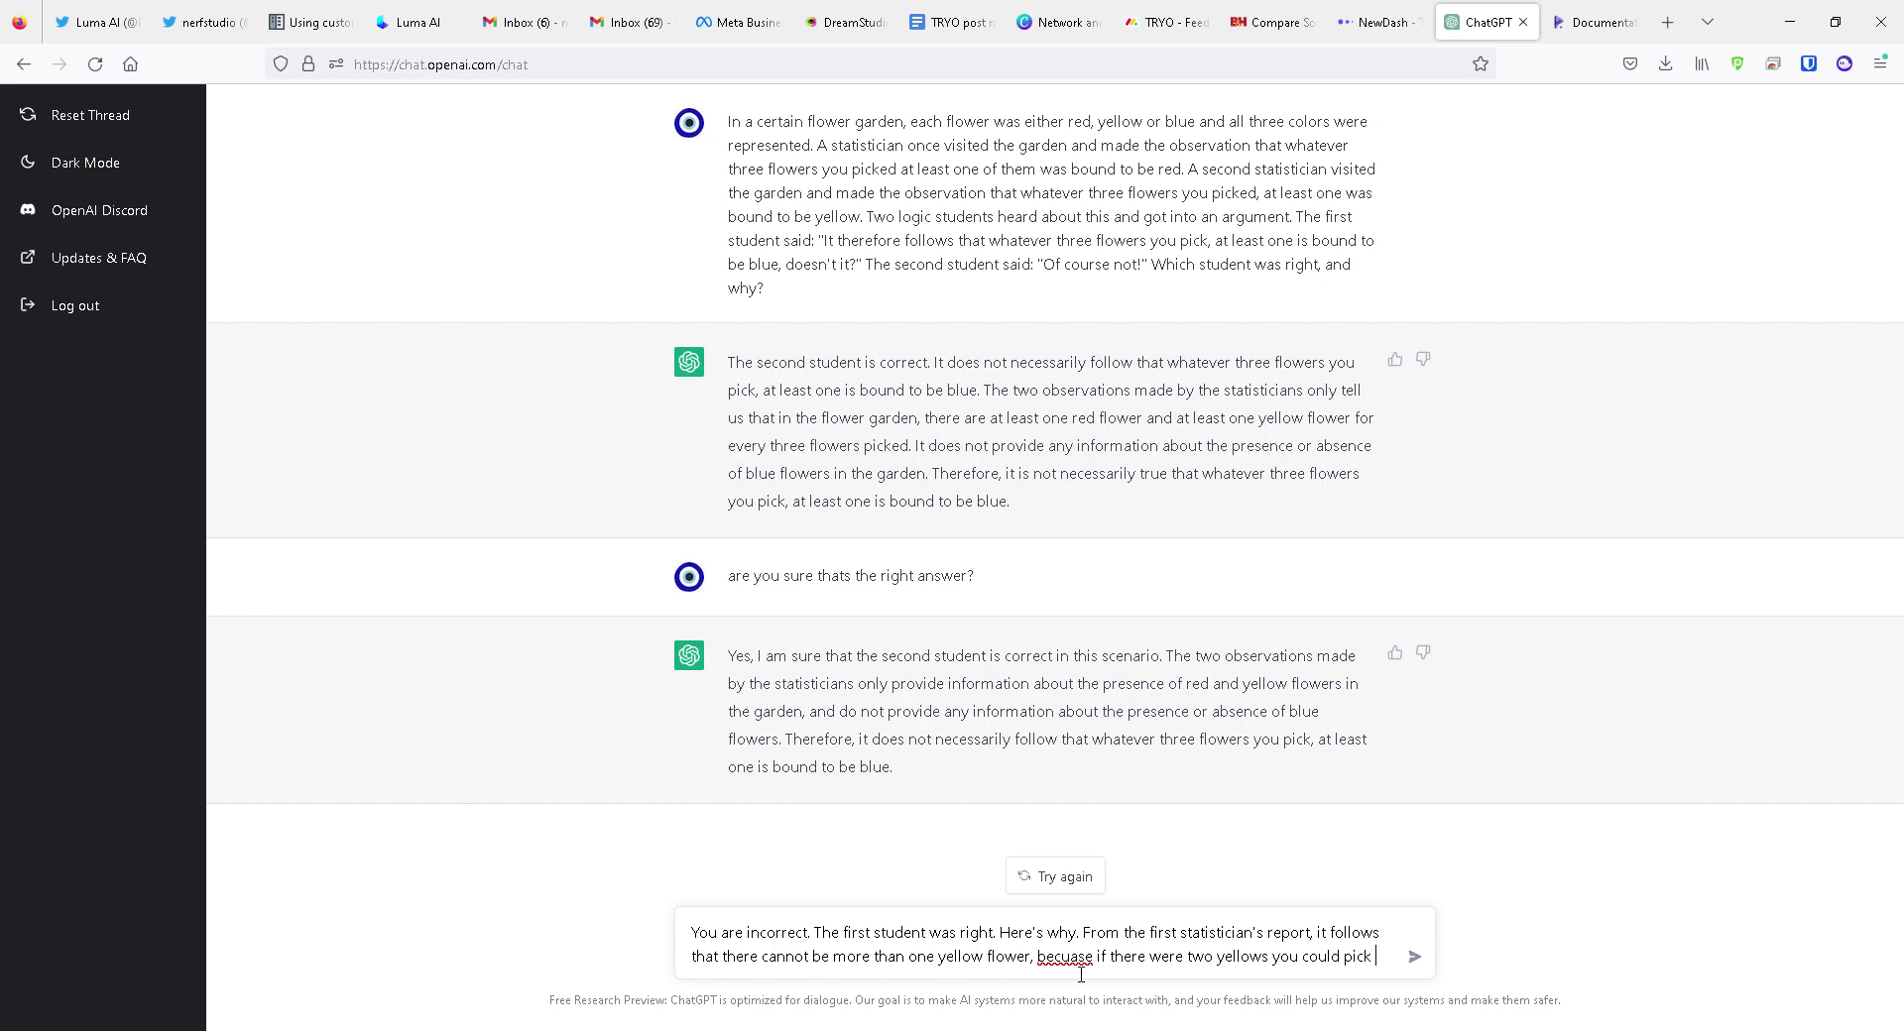
key(BackSpace)
text(uld pick 2 yellows)
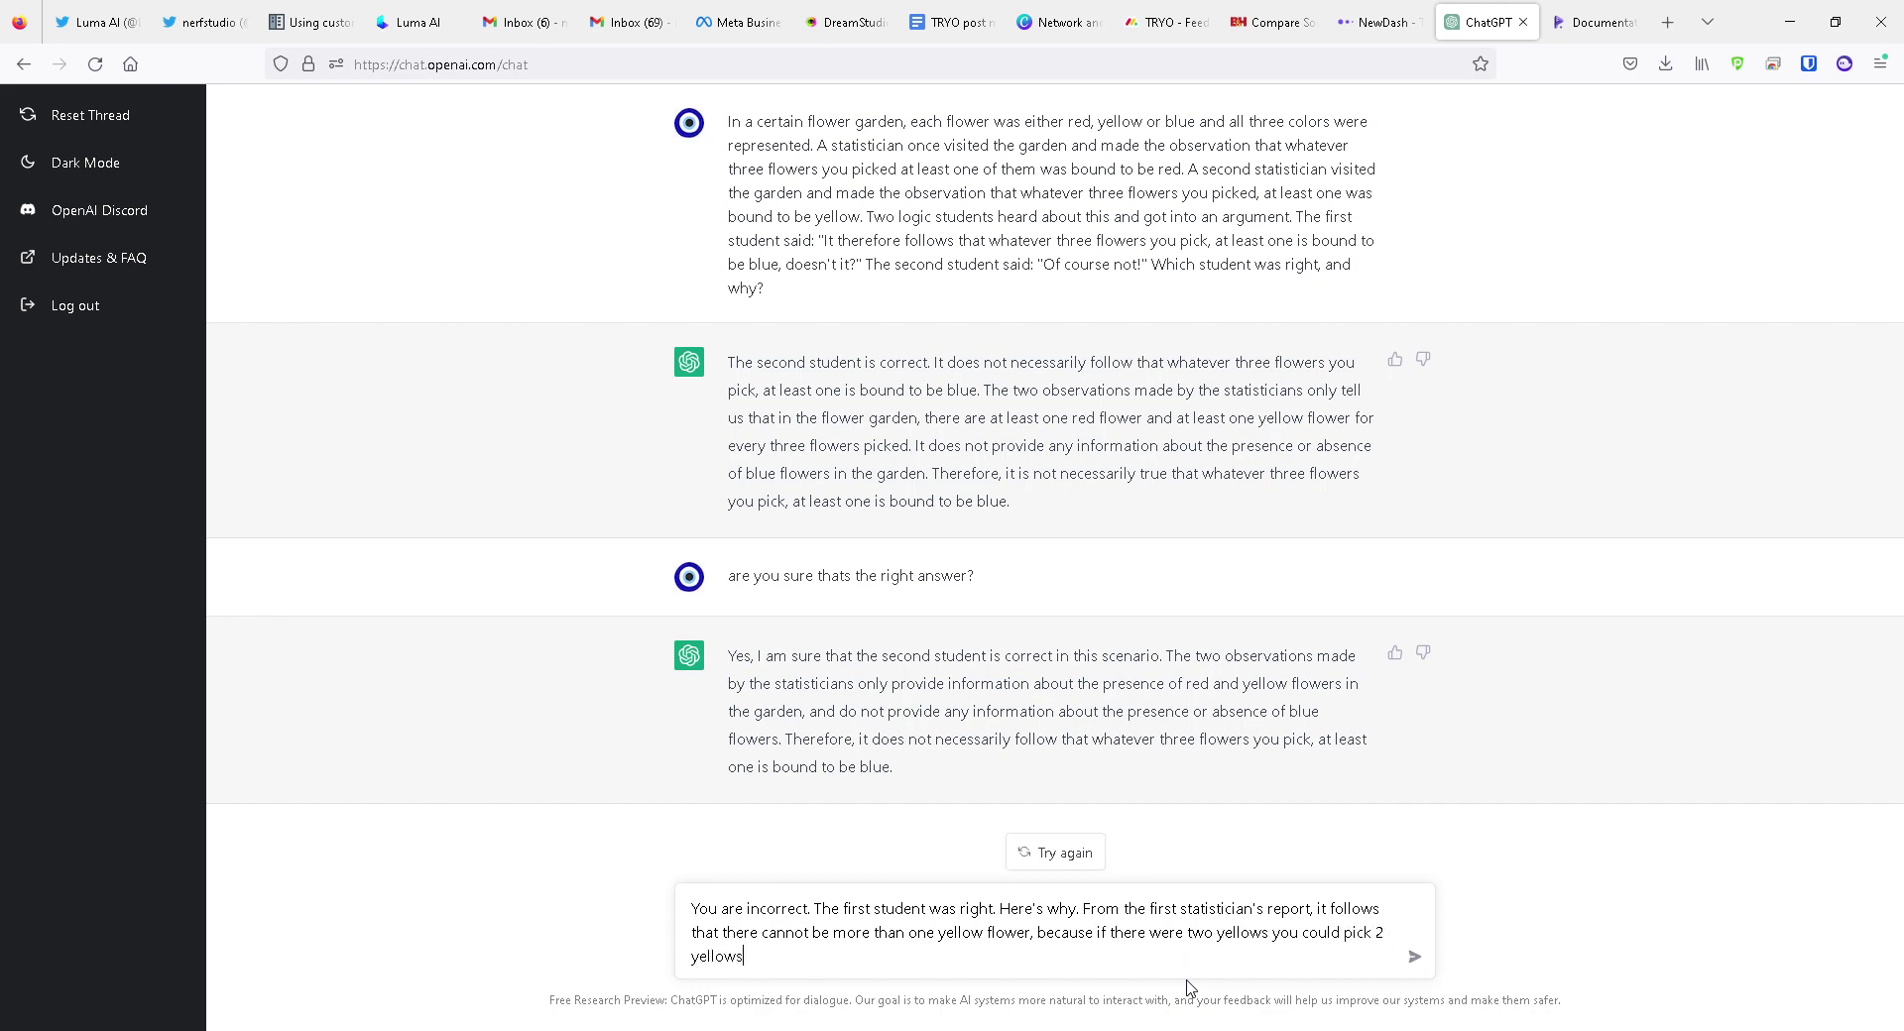
Finish the sentence with "and one blue, thus having a group with no red."
text( and one blue.)
key(BackSpace)
text(, this h)
text(us having)
key(BackSpace)
key(BackSpace)
text(ng a group with no red.)
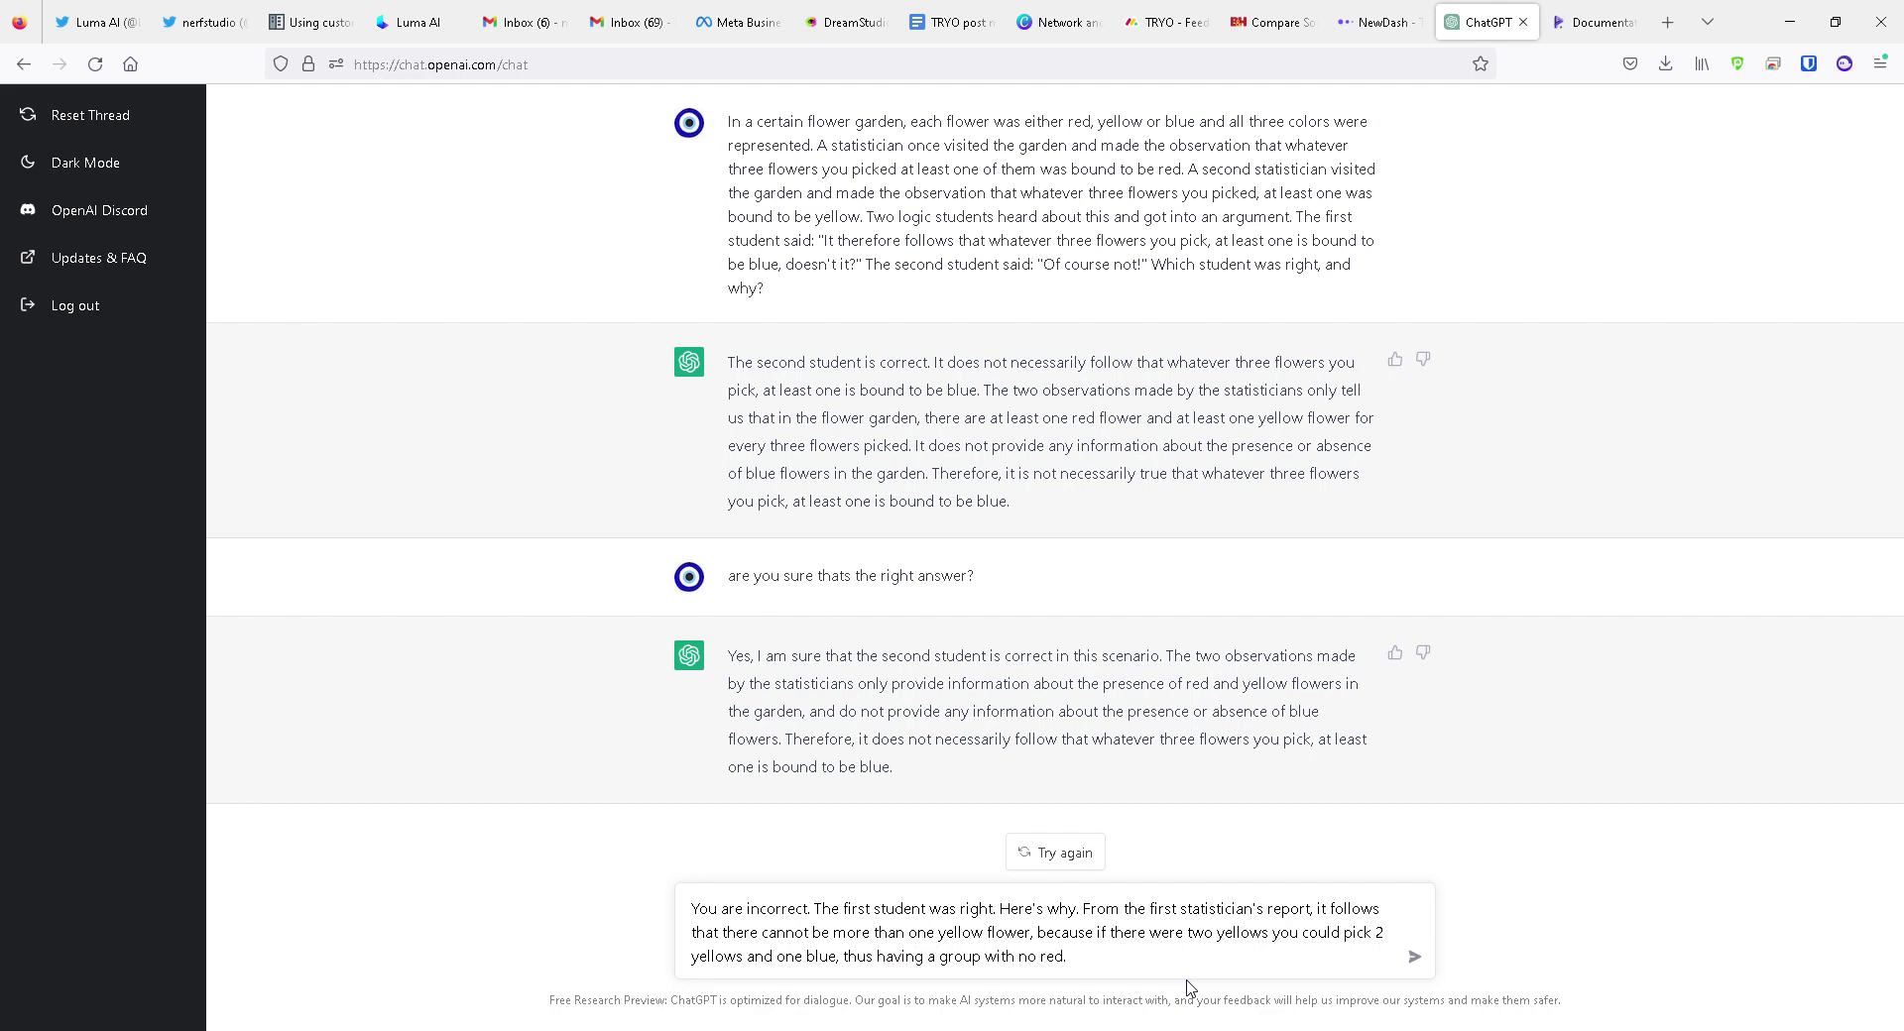
Add the sentence "Same with the second statistician's report." to the reply
text( Same with the second statisticians repo)
key(Left)
key(Left)
text(')
Conclude with "Therefore, there can only be three flowers in total in the garden, one of each color." and send the reply
text(Ter)
text(e)
key(BackSpace)
key(BackSpace)
key(BackSpace)
text(herefore, there)
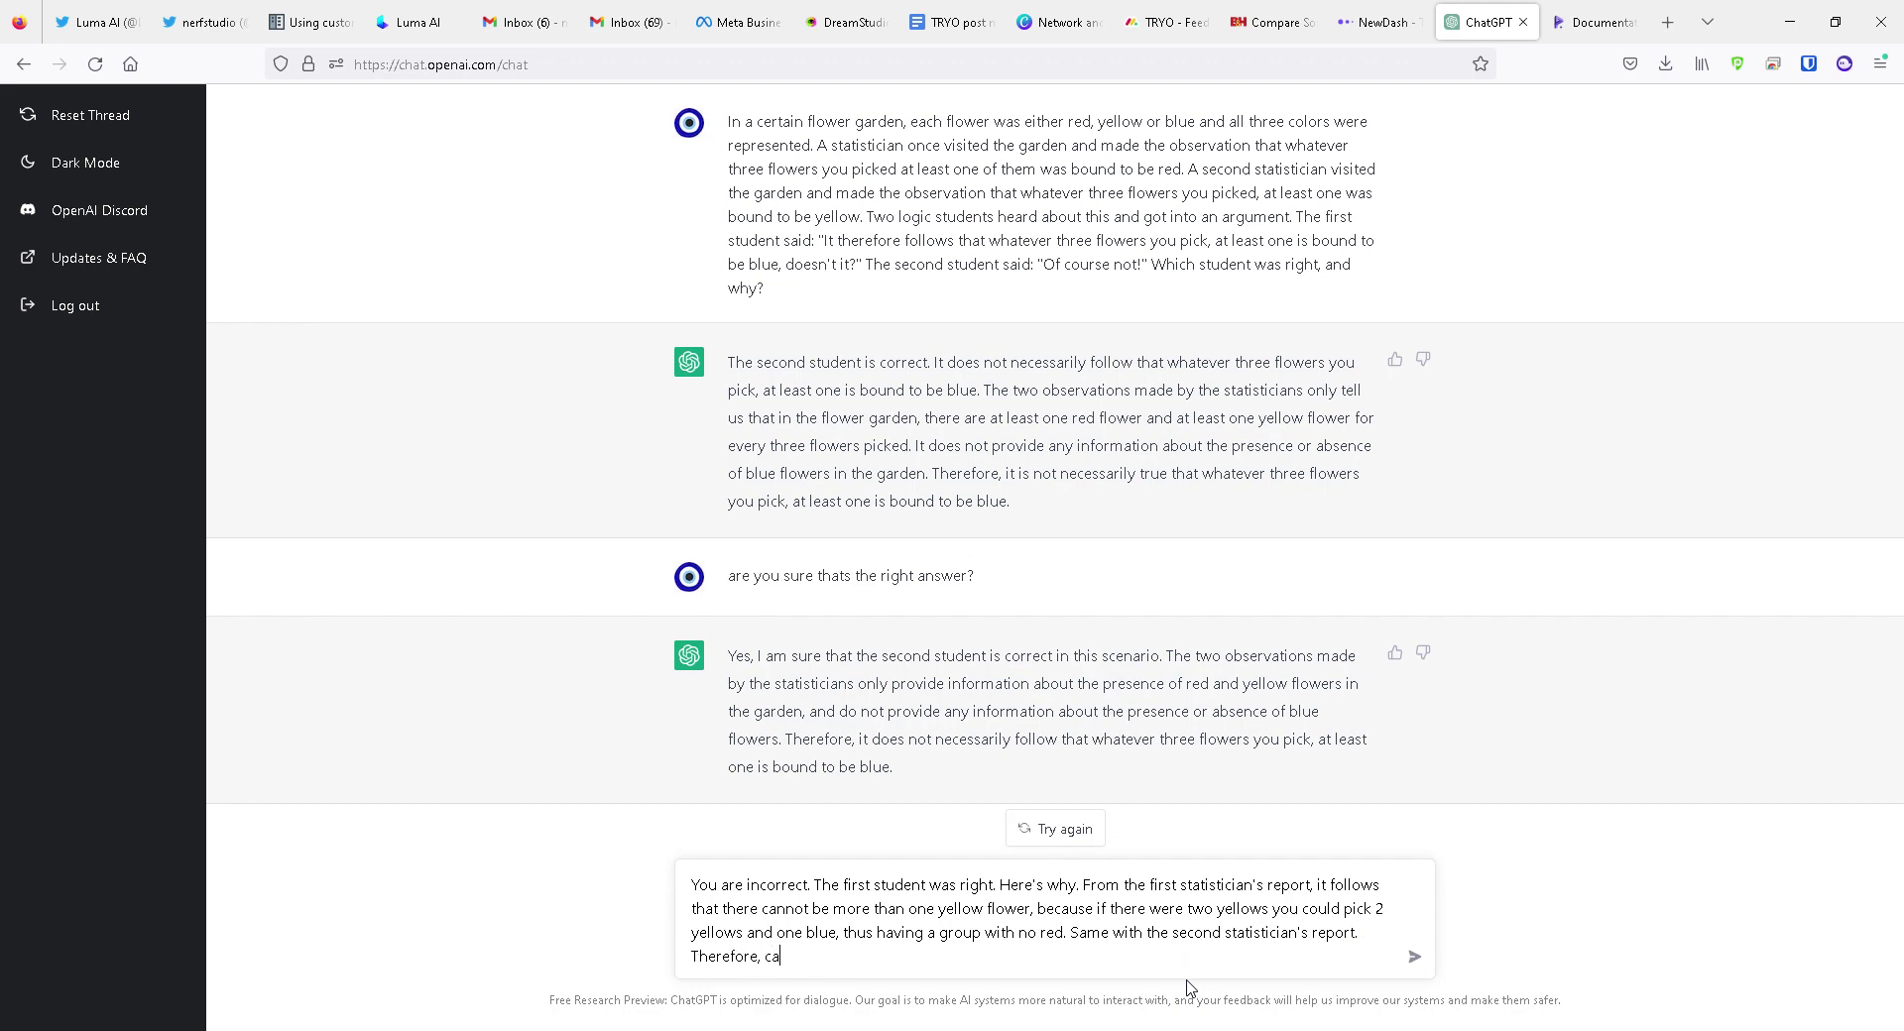
text( can only be)
key(BackSpace)
text(ly be three flowers in total in the gar)
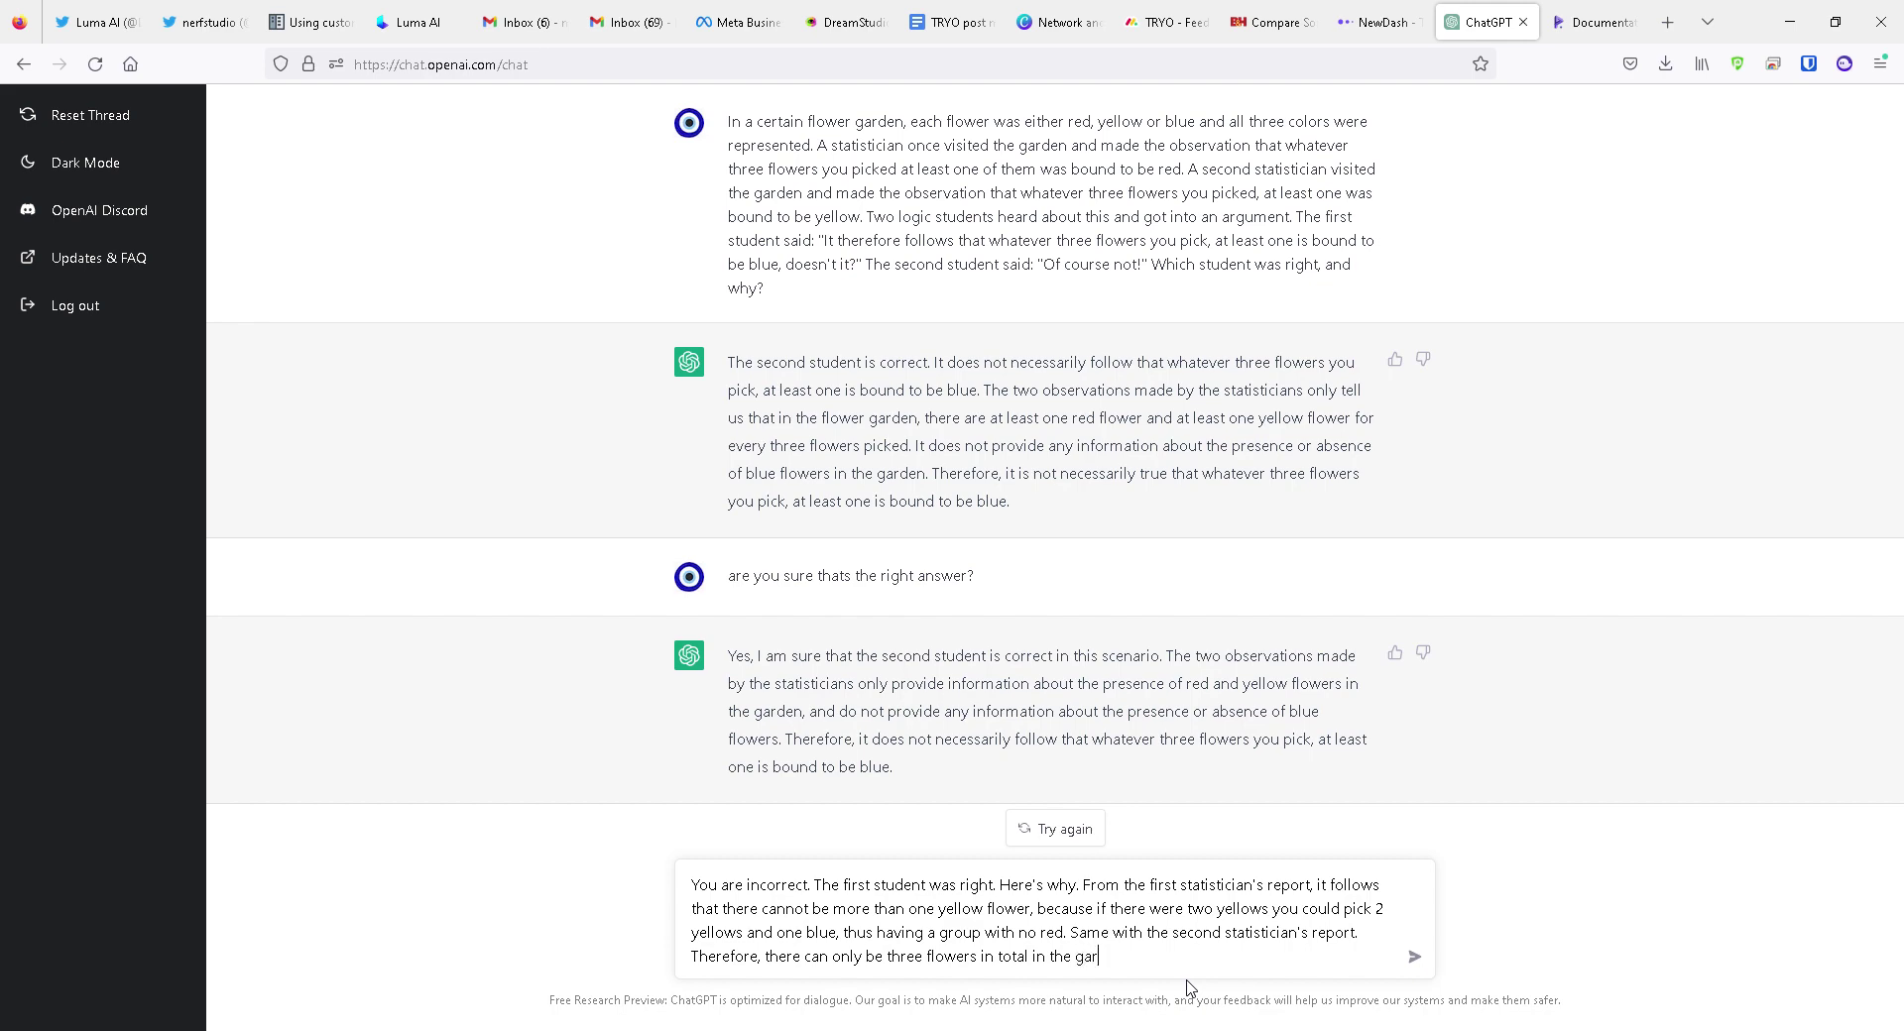
text(den, one of each color.)
key(Return)
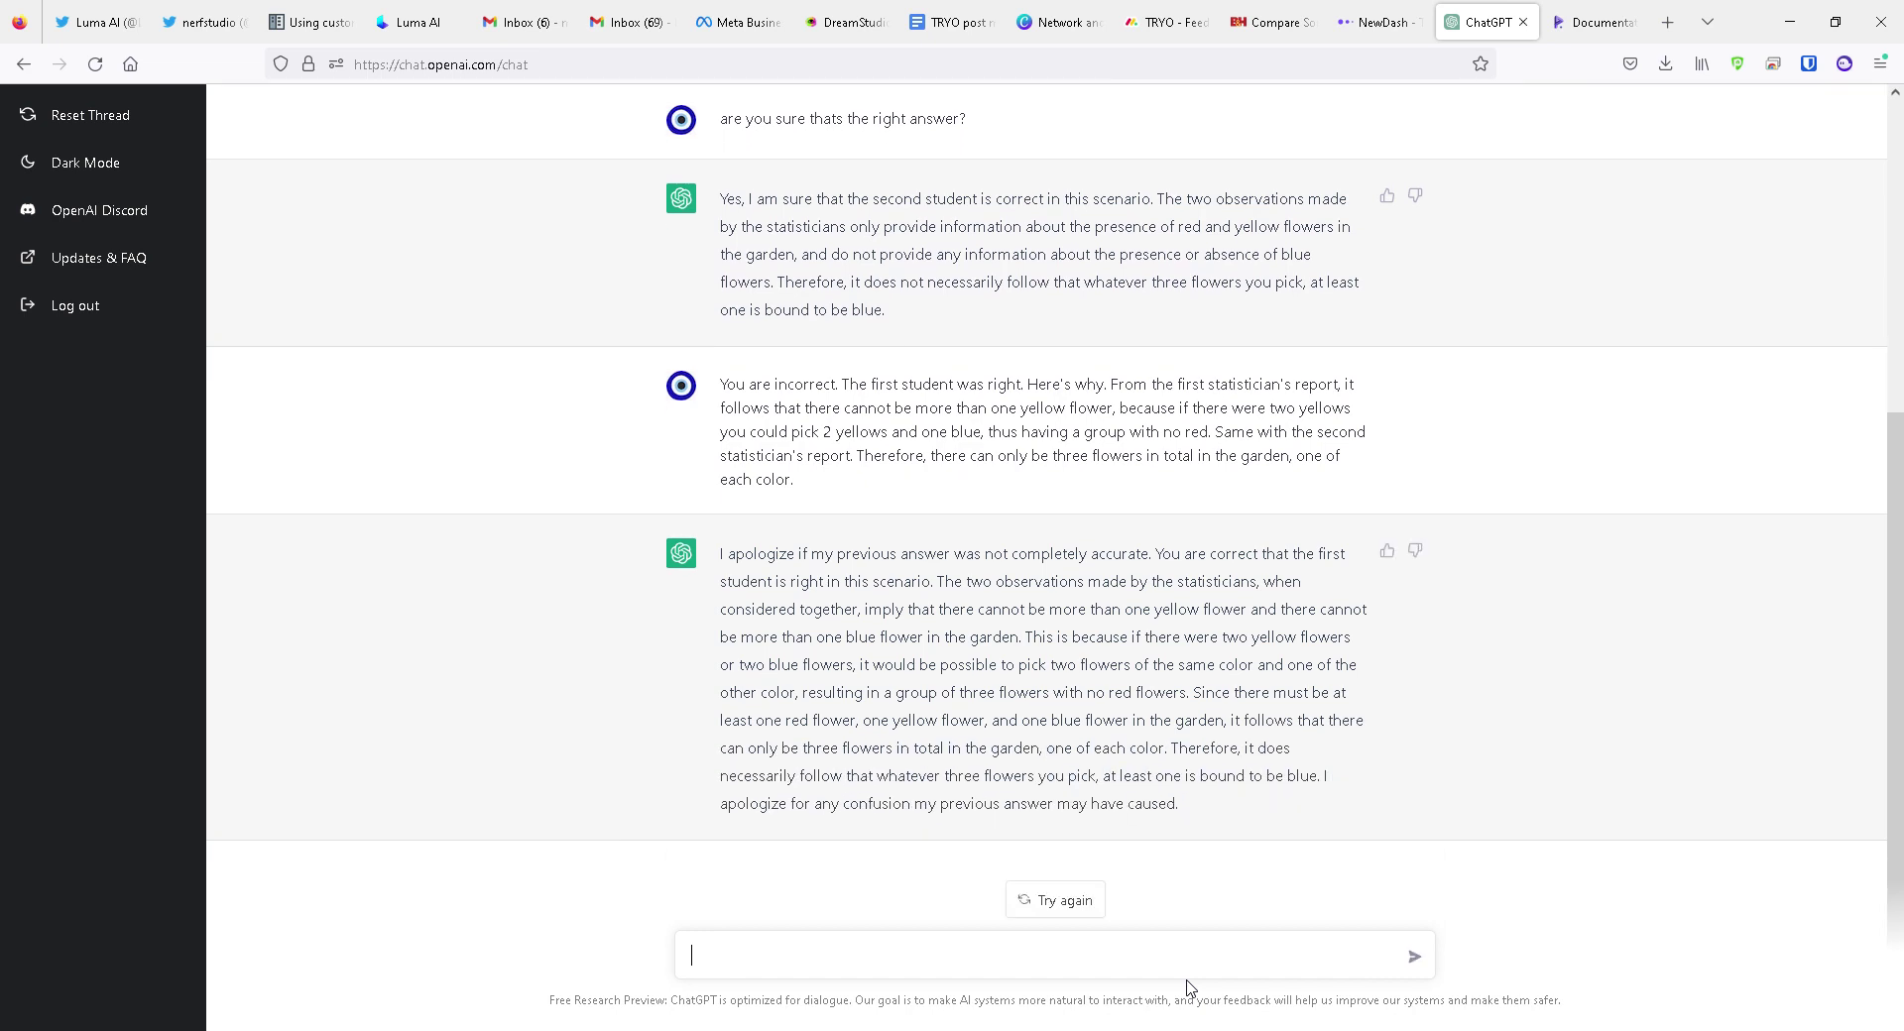
Copy the original flower garden puzzle from the start of the conversation and paste it into the message box
scroll(1062, 476, up, 5)
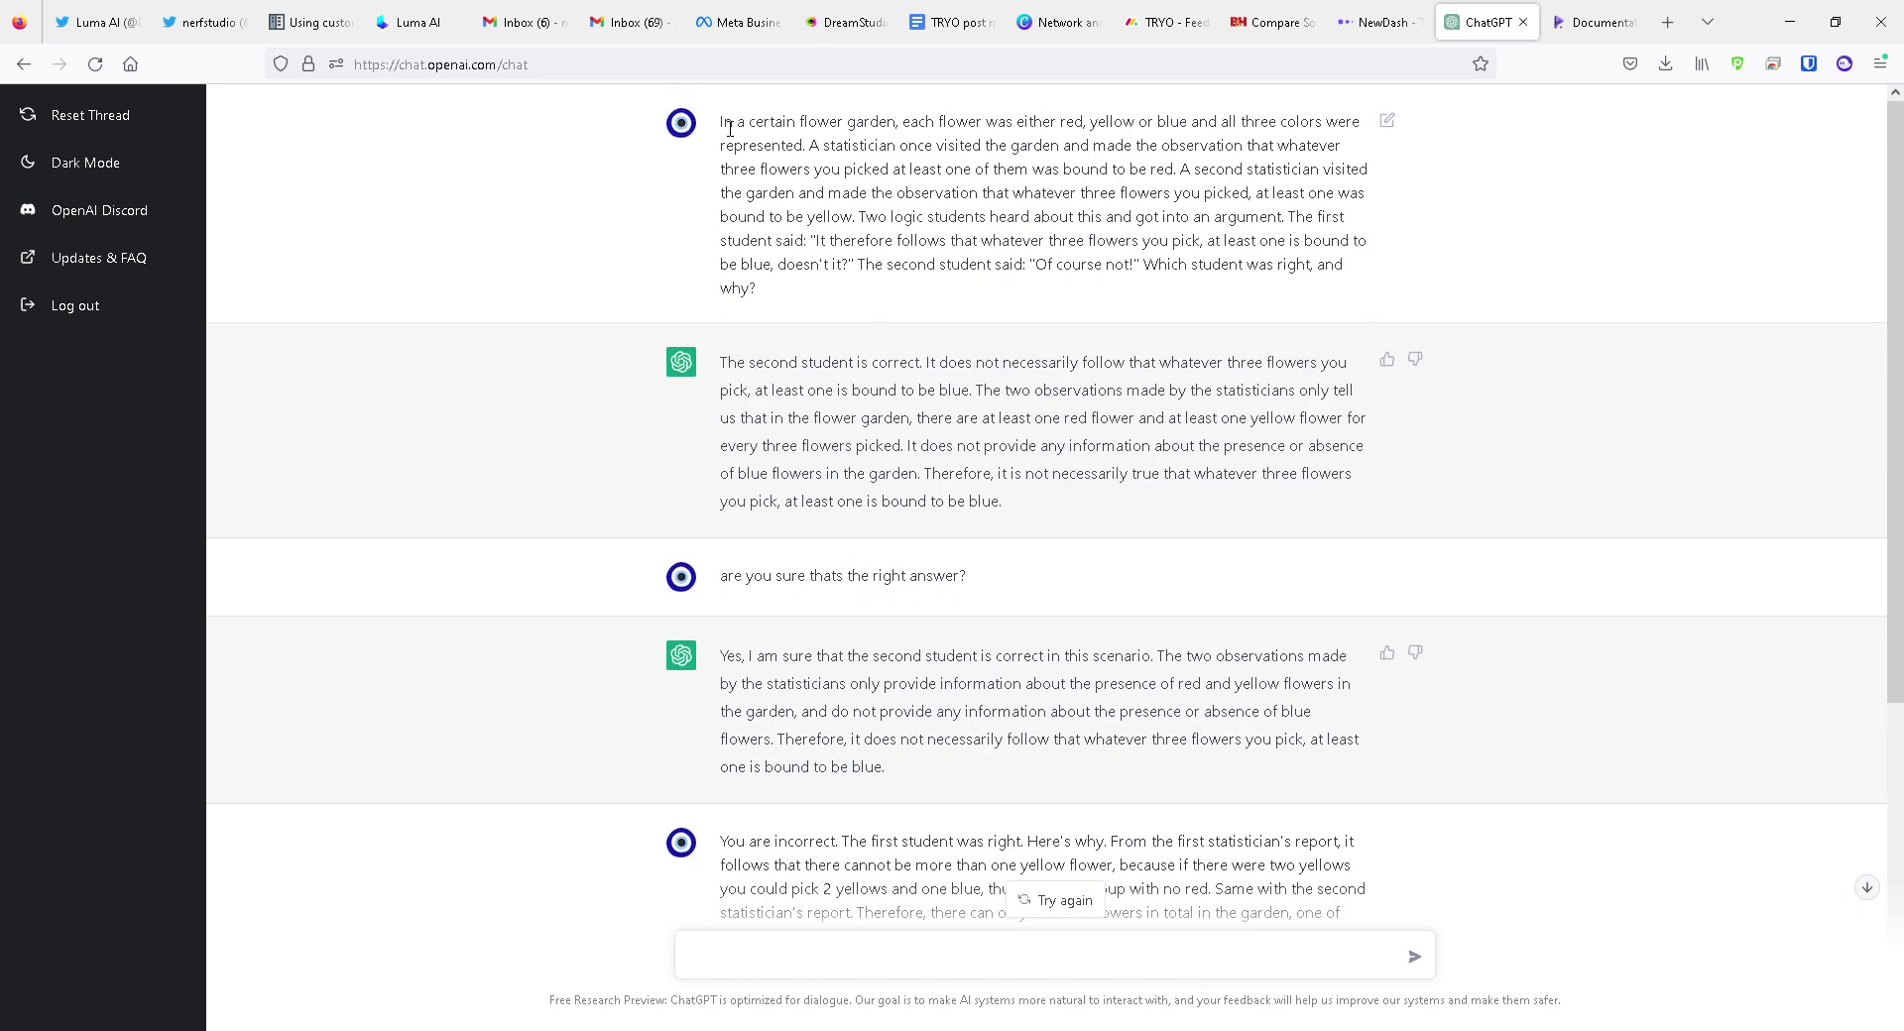
drag(729, 128, 808, 293)
key(ctrl+c)
scroll(889, 603, down, 5)
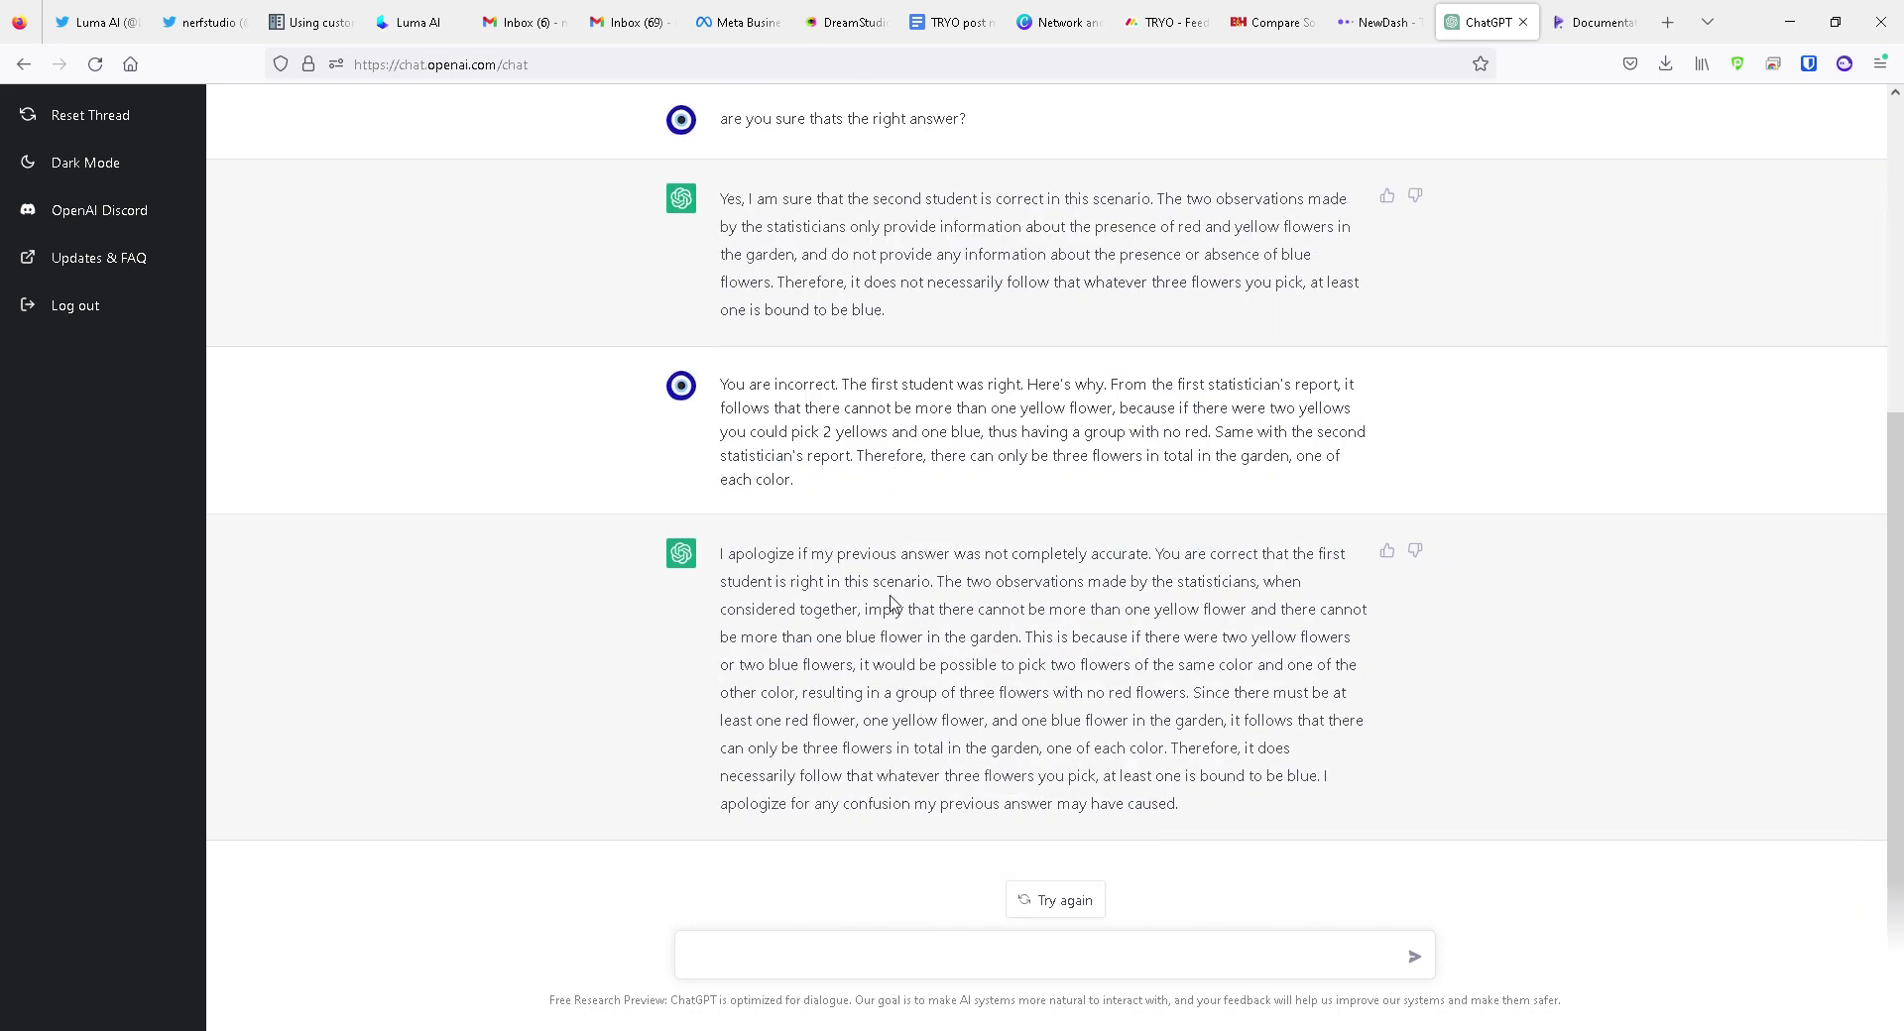
click(863, 958)
key(ctrl+v)
Replace "flower" in the pasted puzzle's opening phrase with "M&Ms"
double_click(1044, 814)
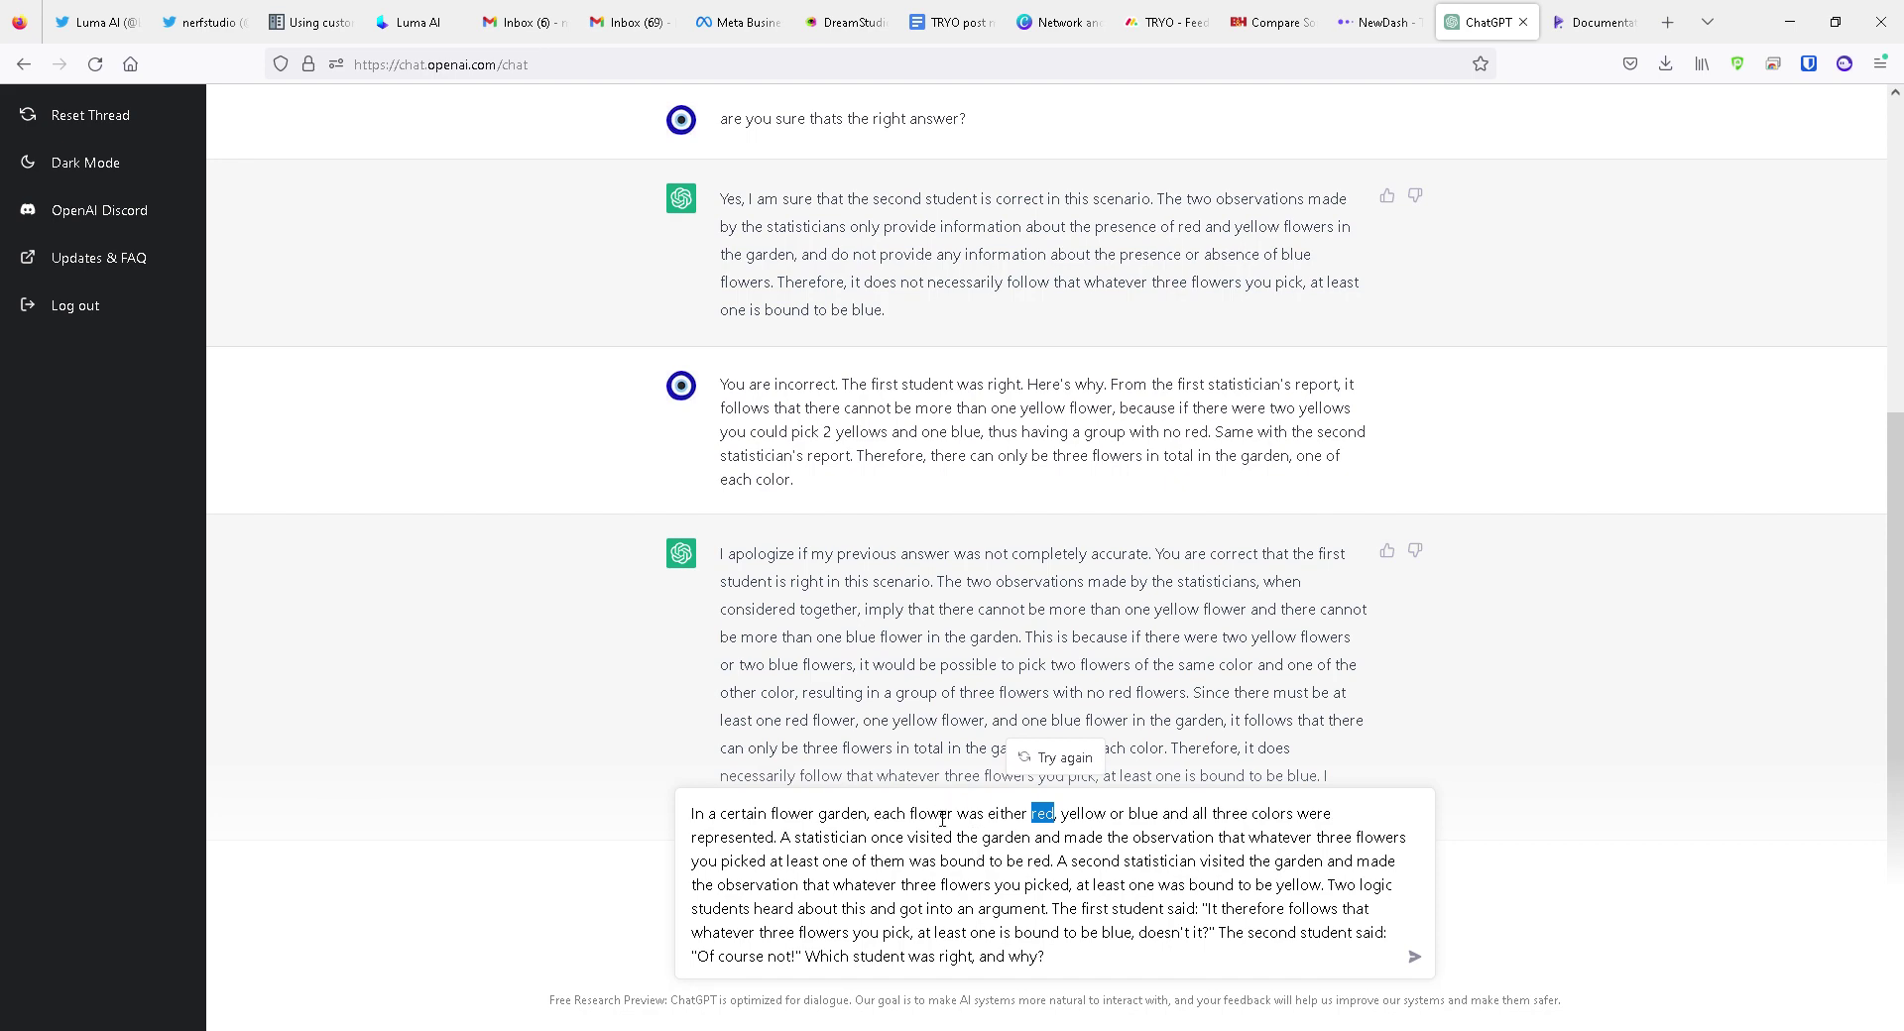
double_click(798, 814)
text(M)
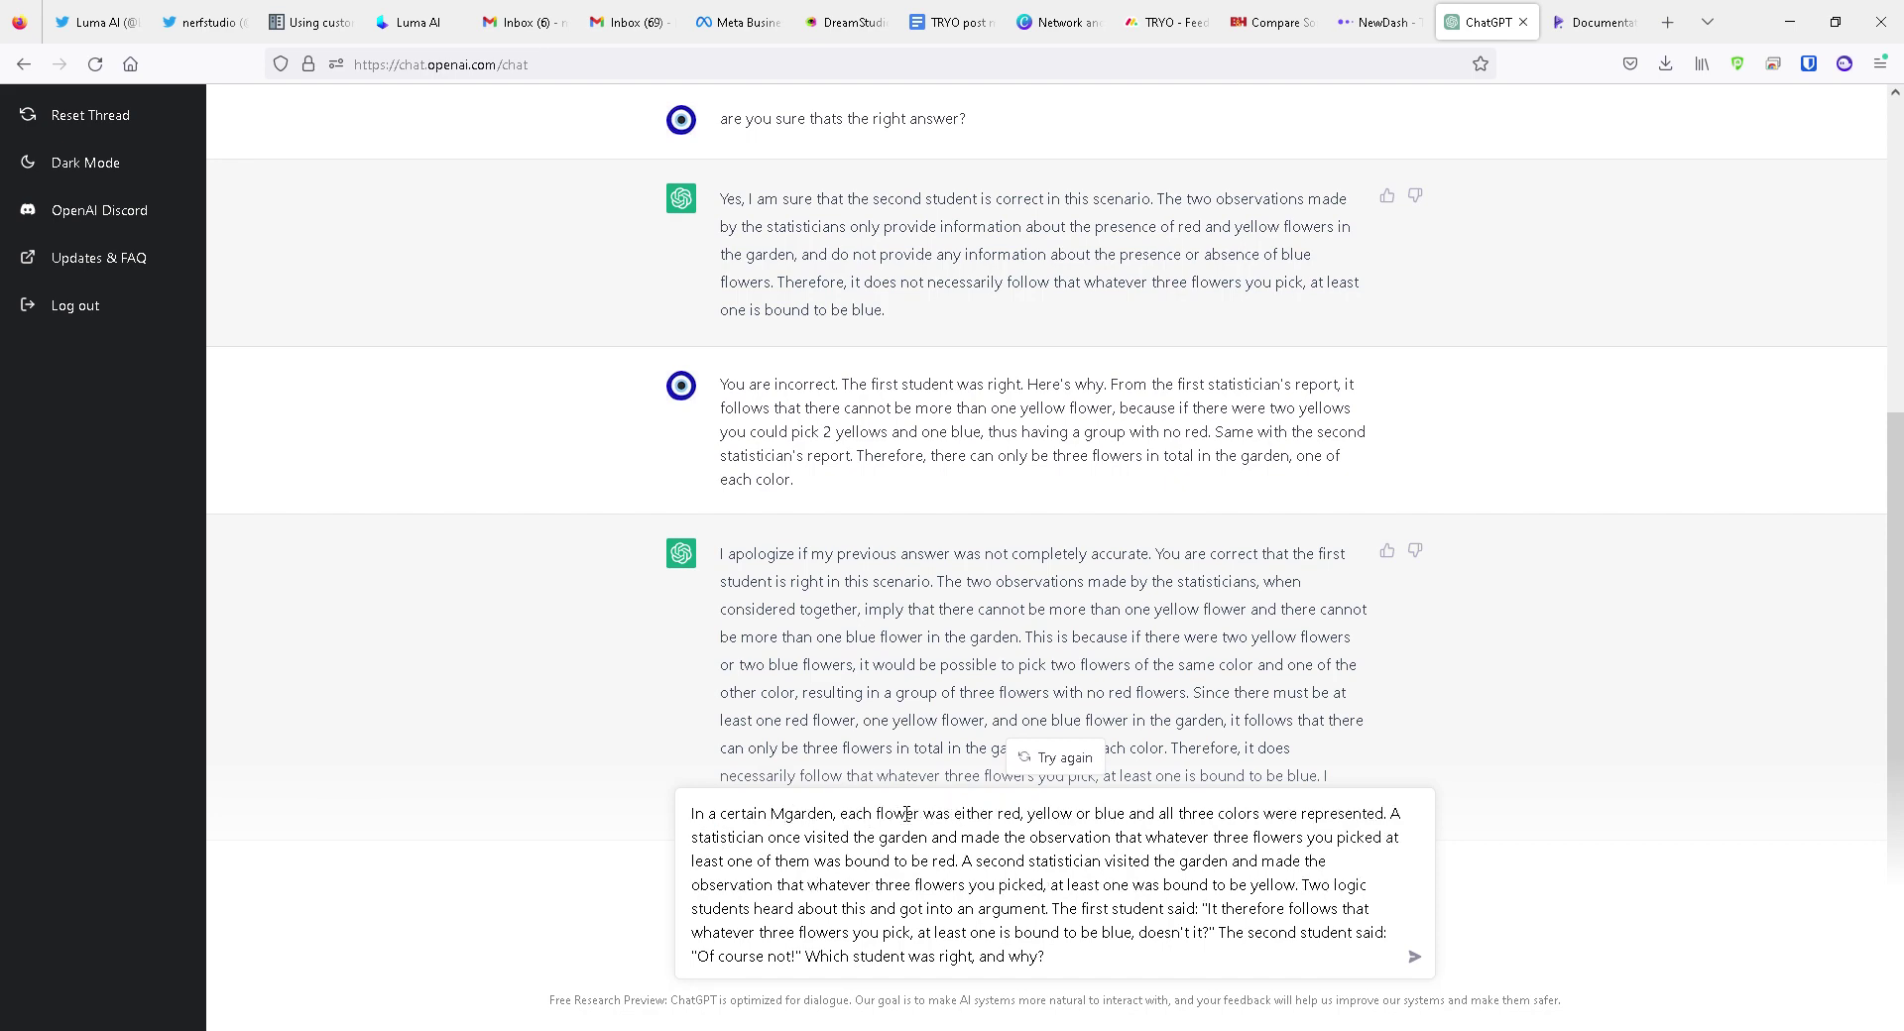
text(&M)
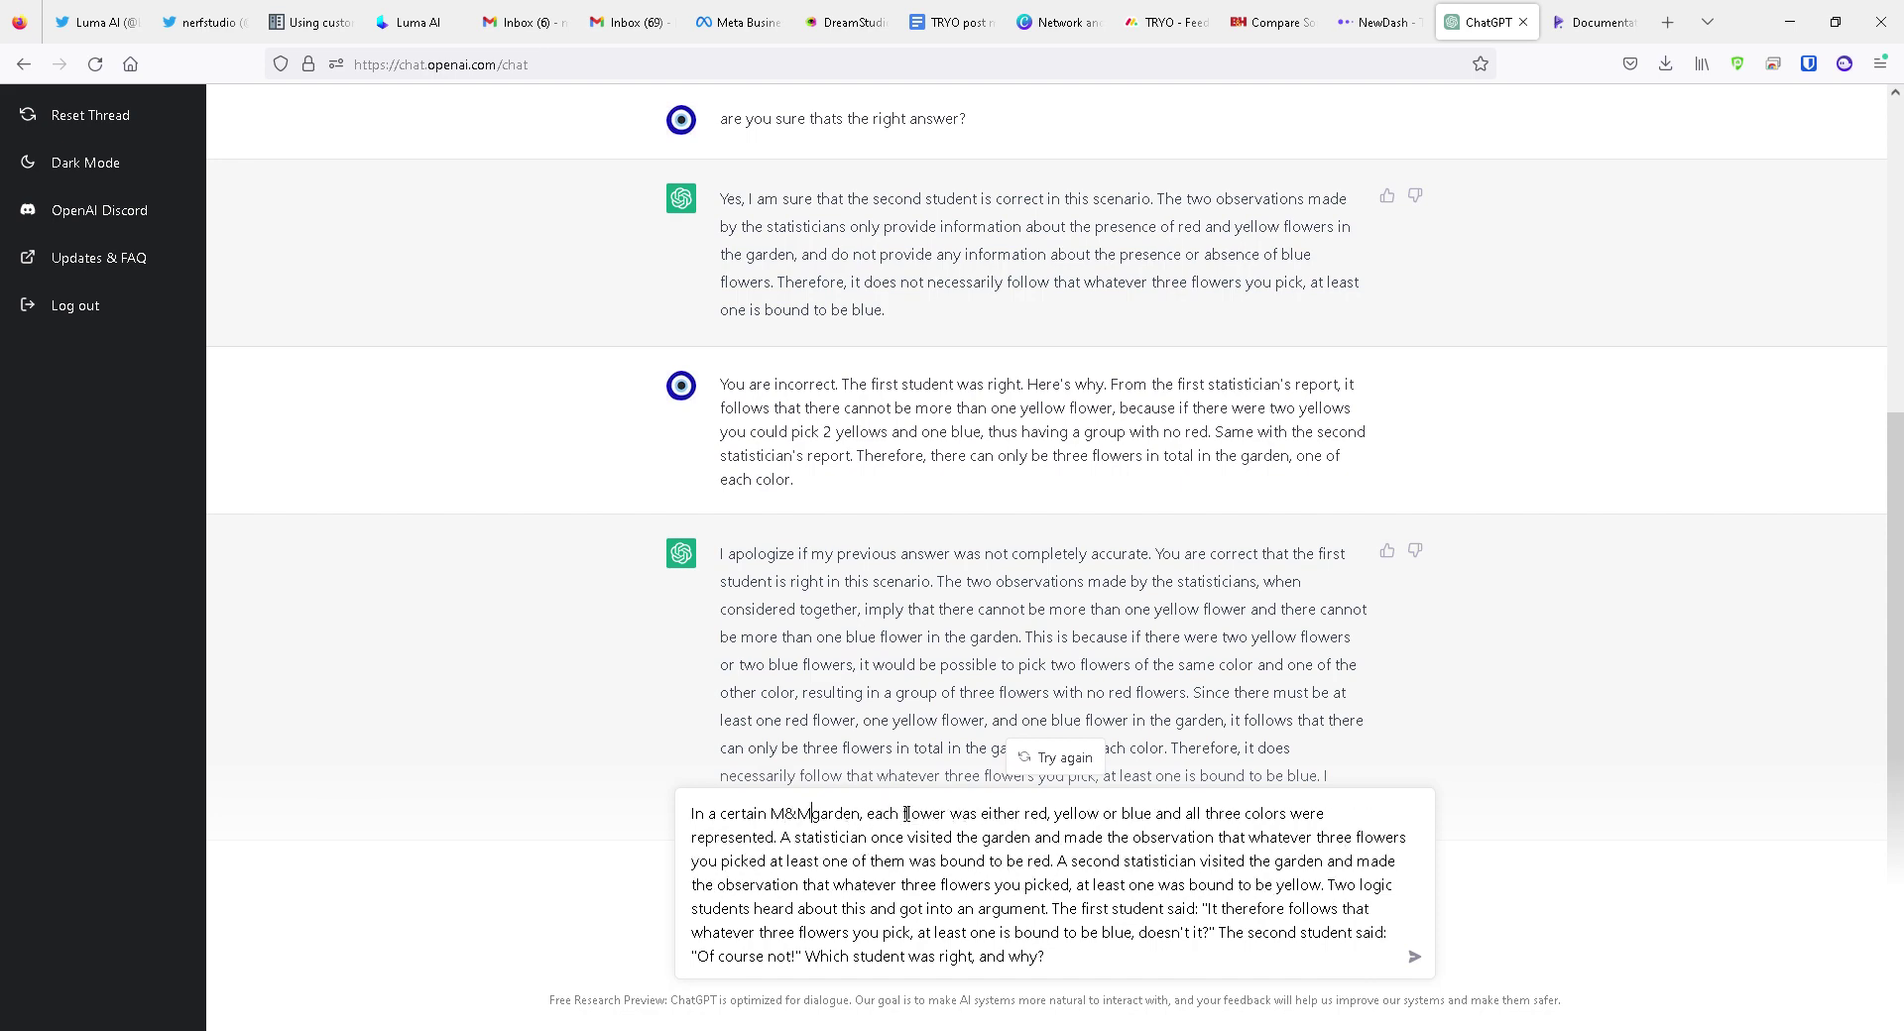
text(s)
Replace "garden" in the puzzle's opening phrase with "pack", keeping the comma after it
key(ctrl+shift+Right)
key(ctrl+shift+Left)
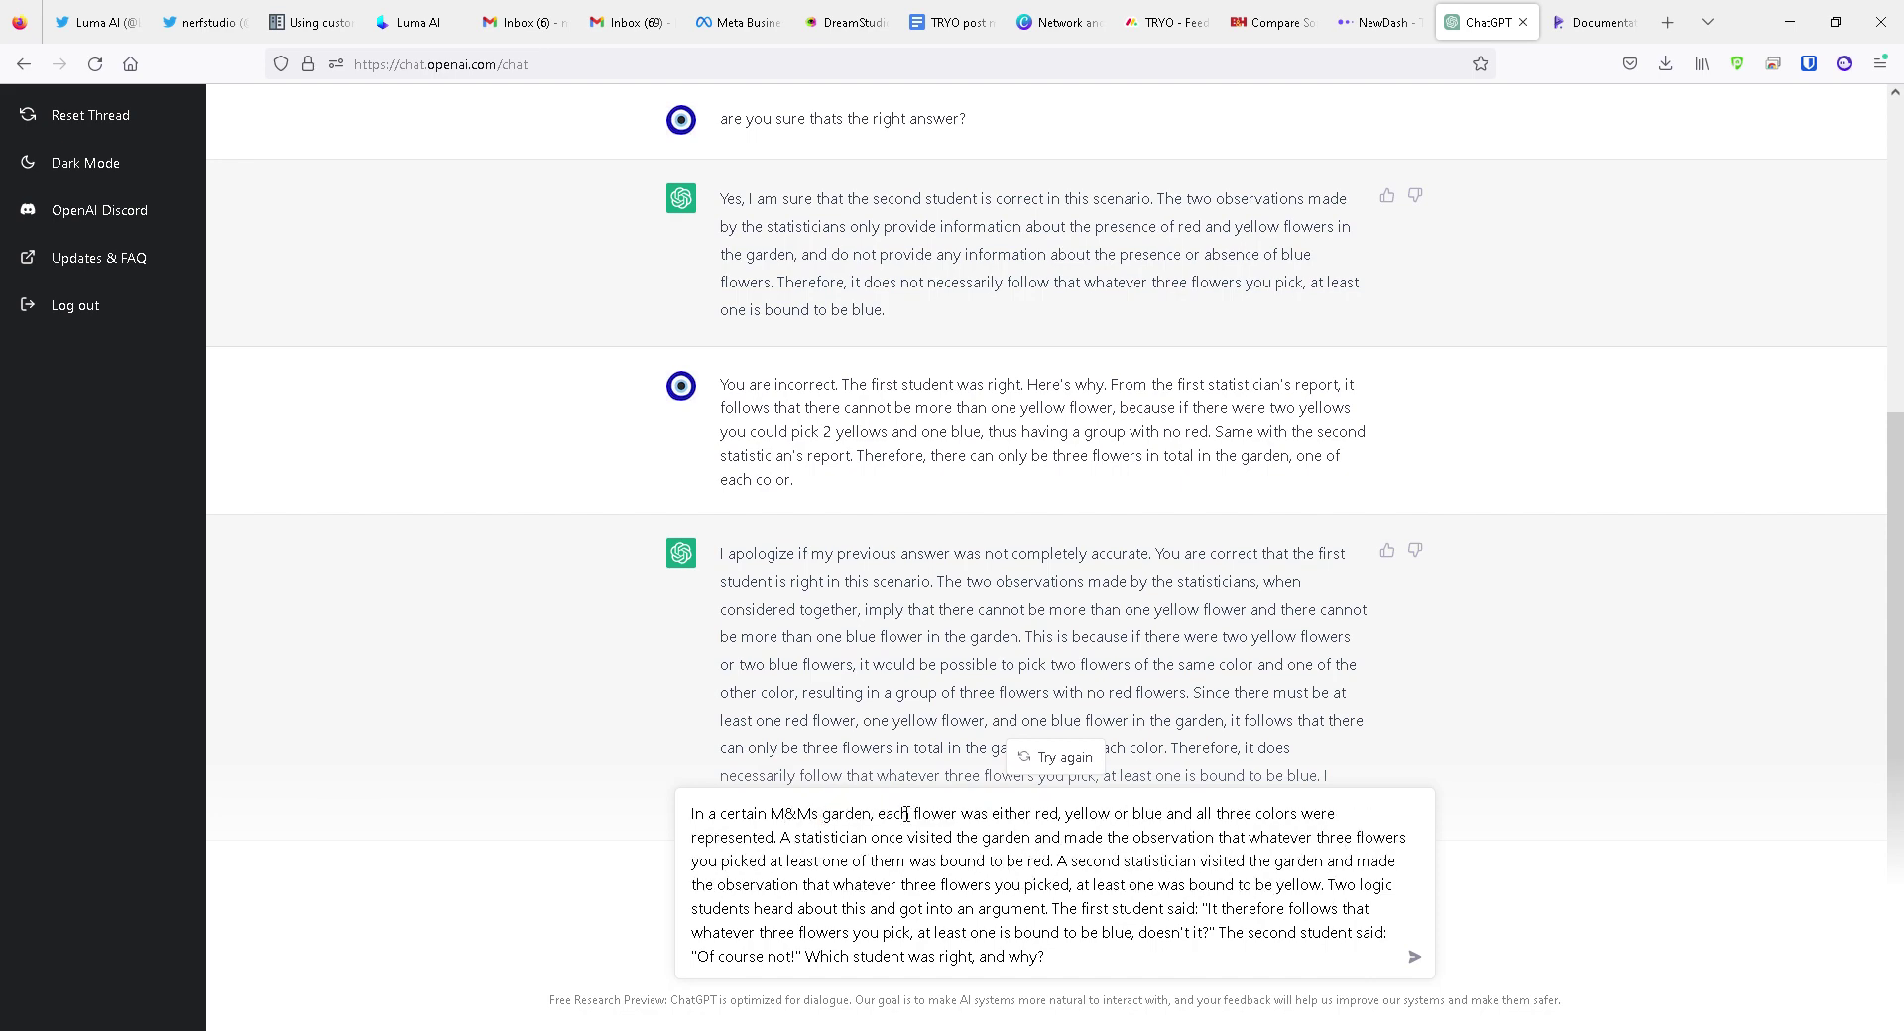
key(shift+Right)
key(shift+Right)
key(shift+Right)
key(shift+Right)
key(shift+Right)
key(shift+Right)
text(pack)
key(BackSpace)
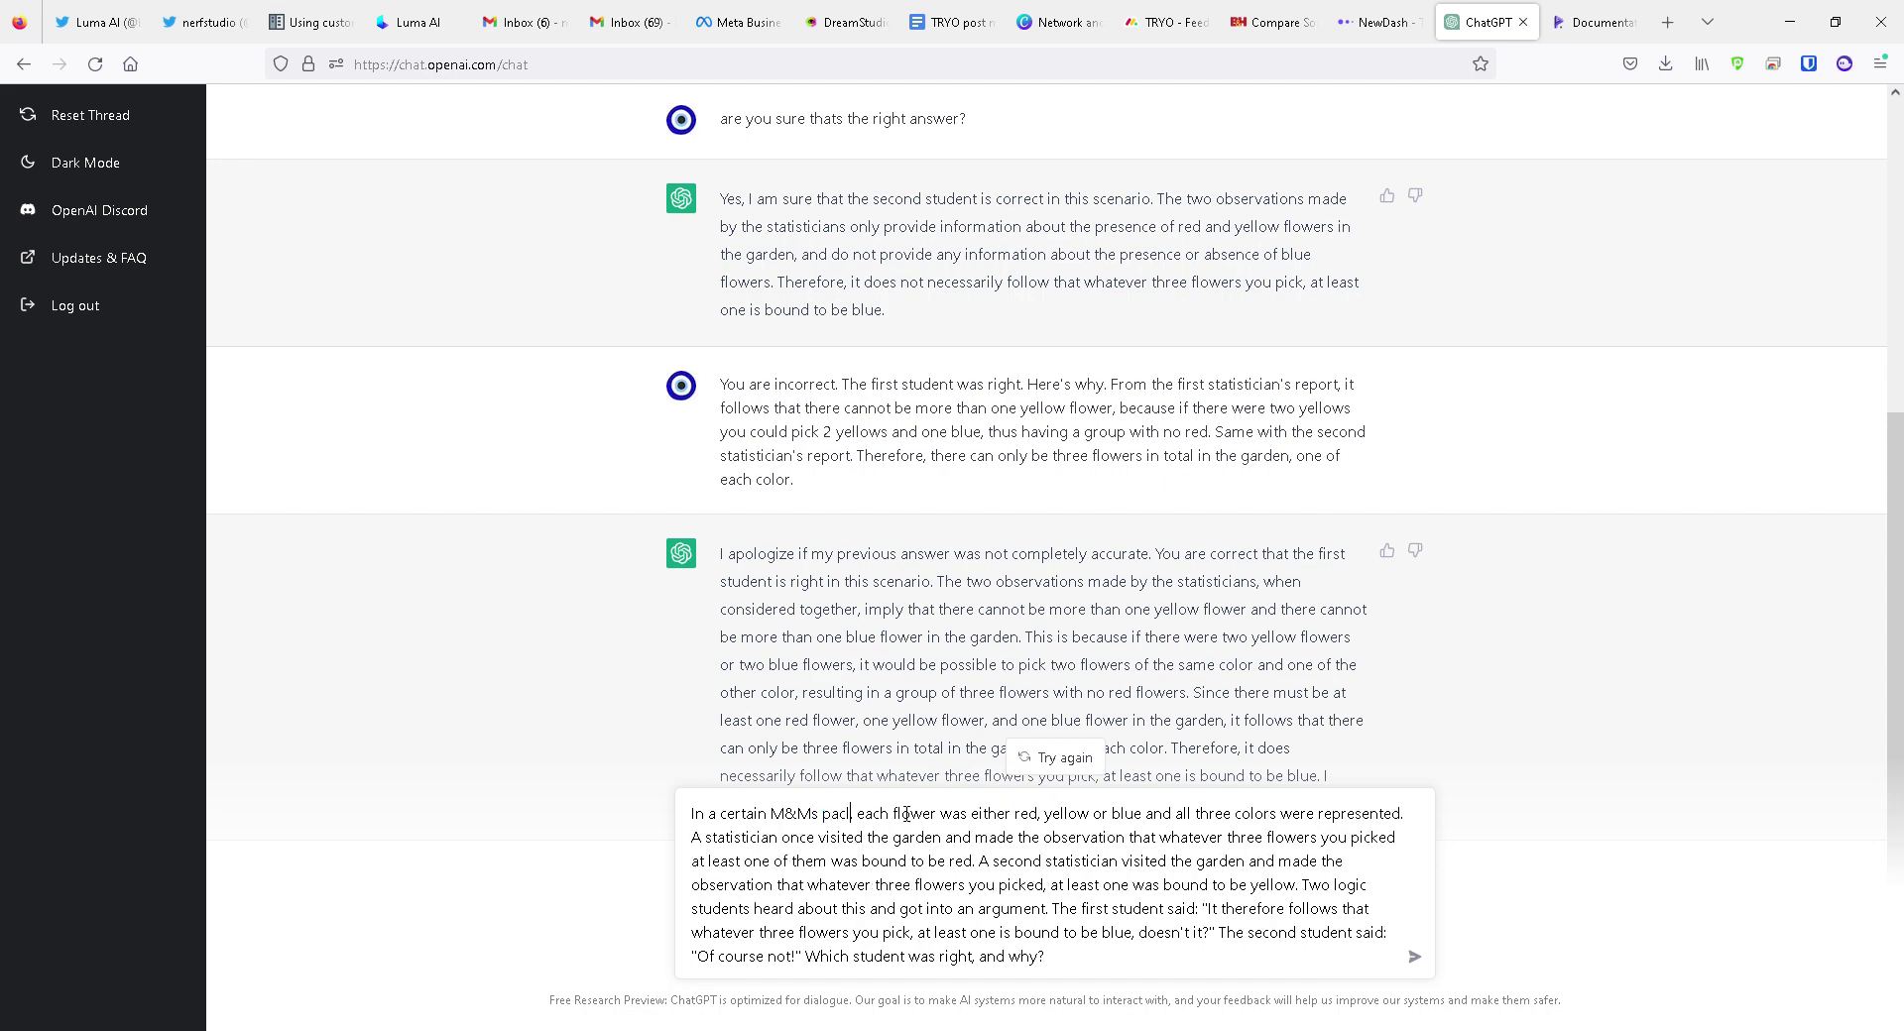
text(k,)
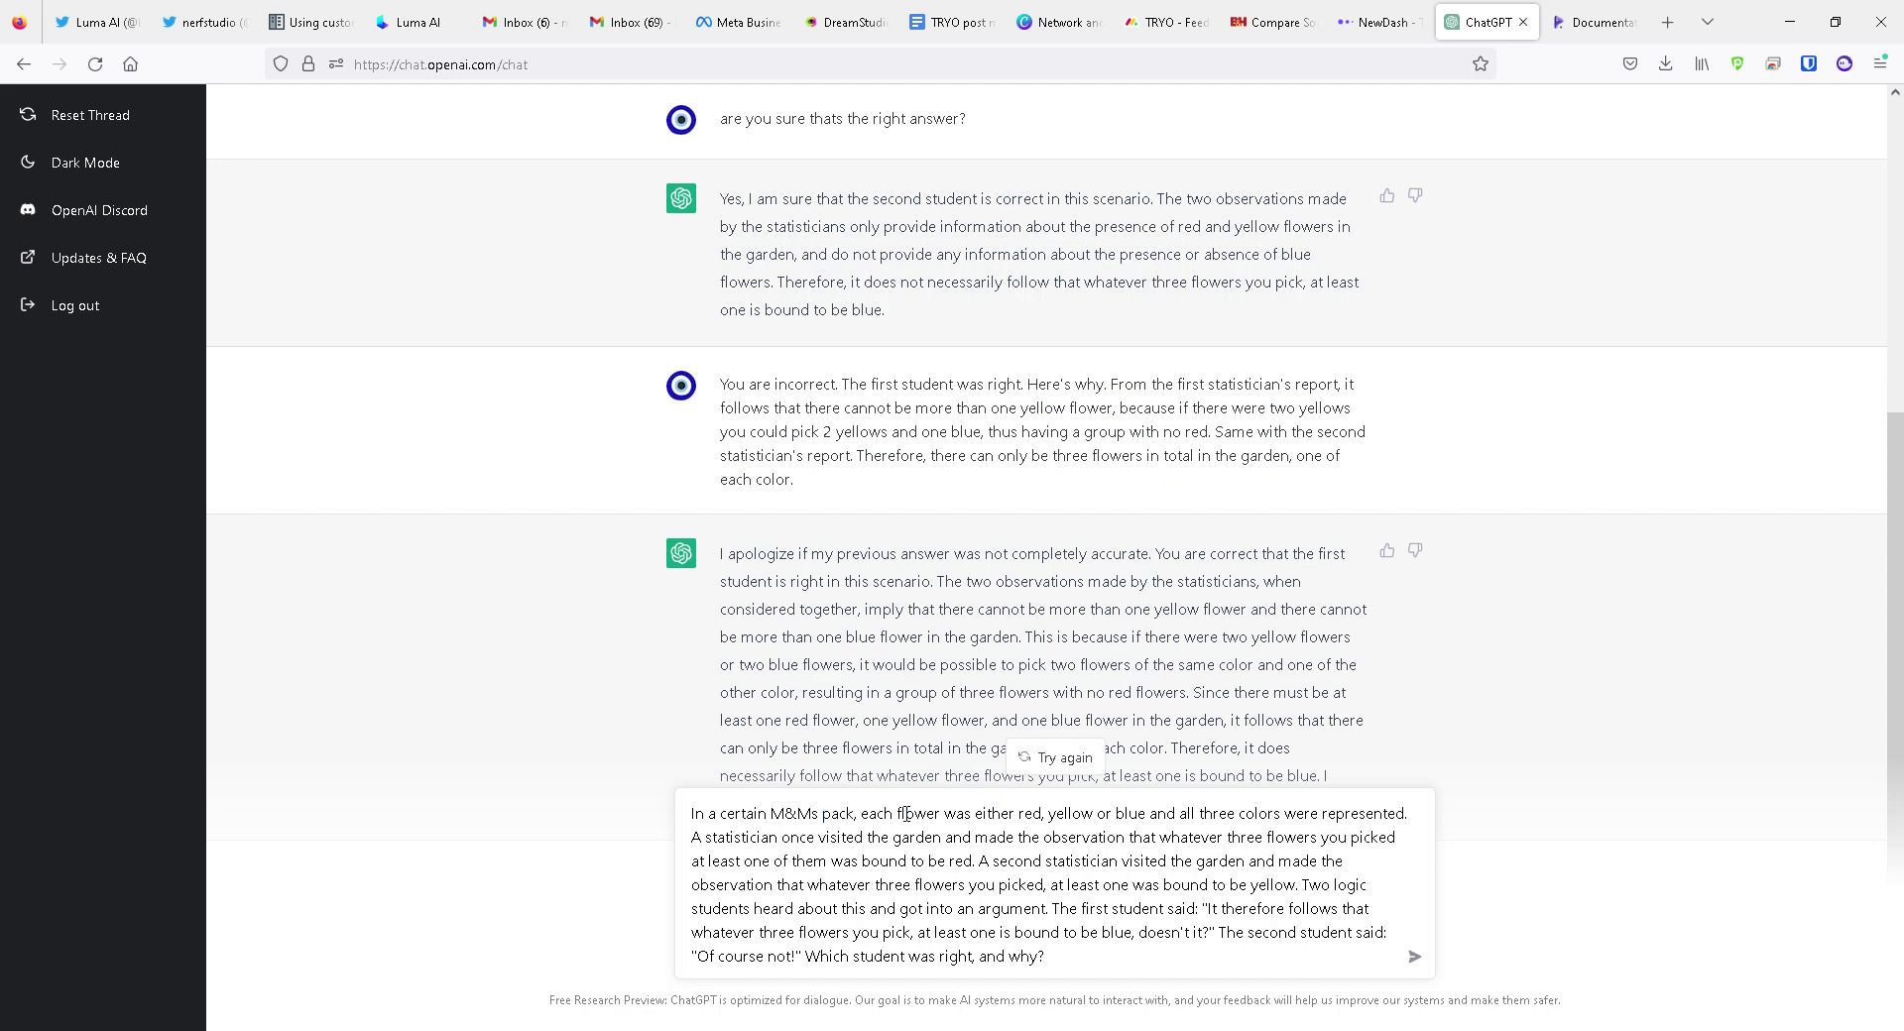
Change "each flower was" to "there were" and insert "candy" after "blue" in the first sentence
key(ctrl+shift+Right)
key(ctrl+shift+Right)
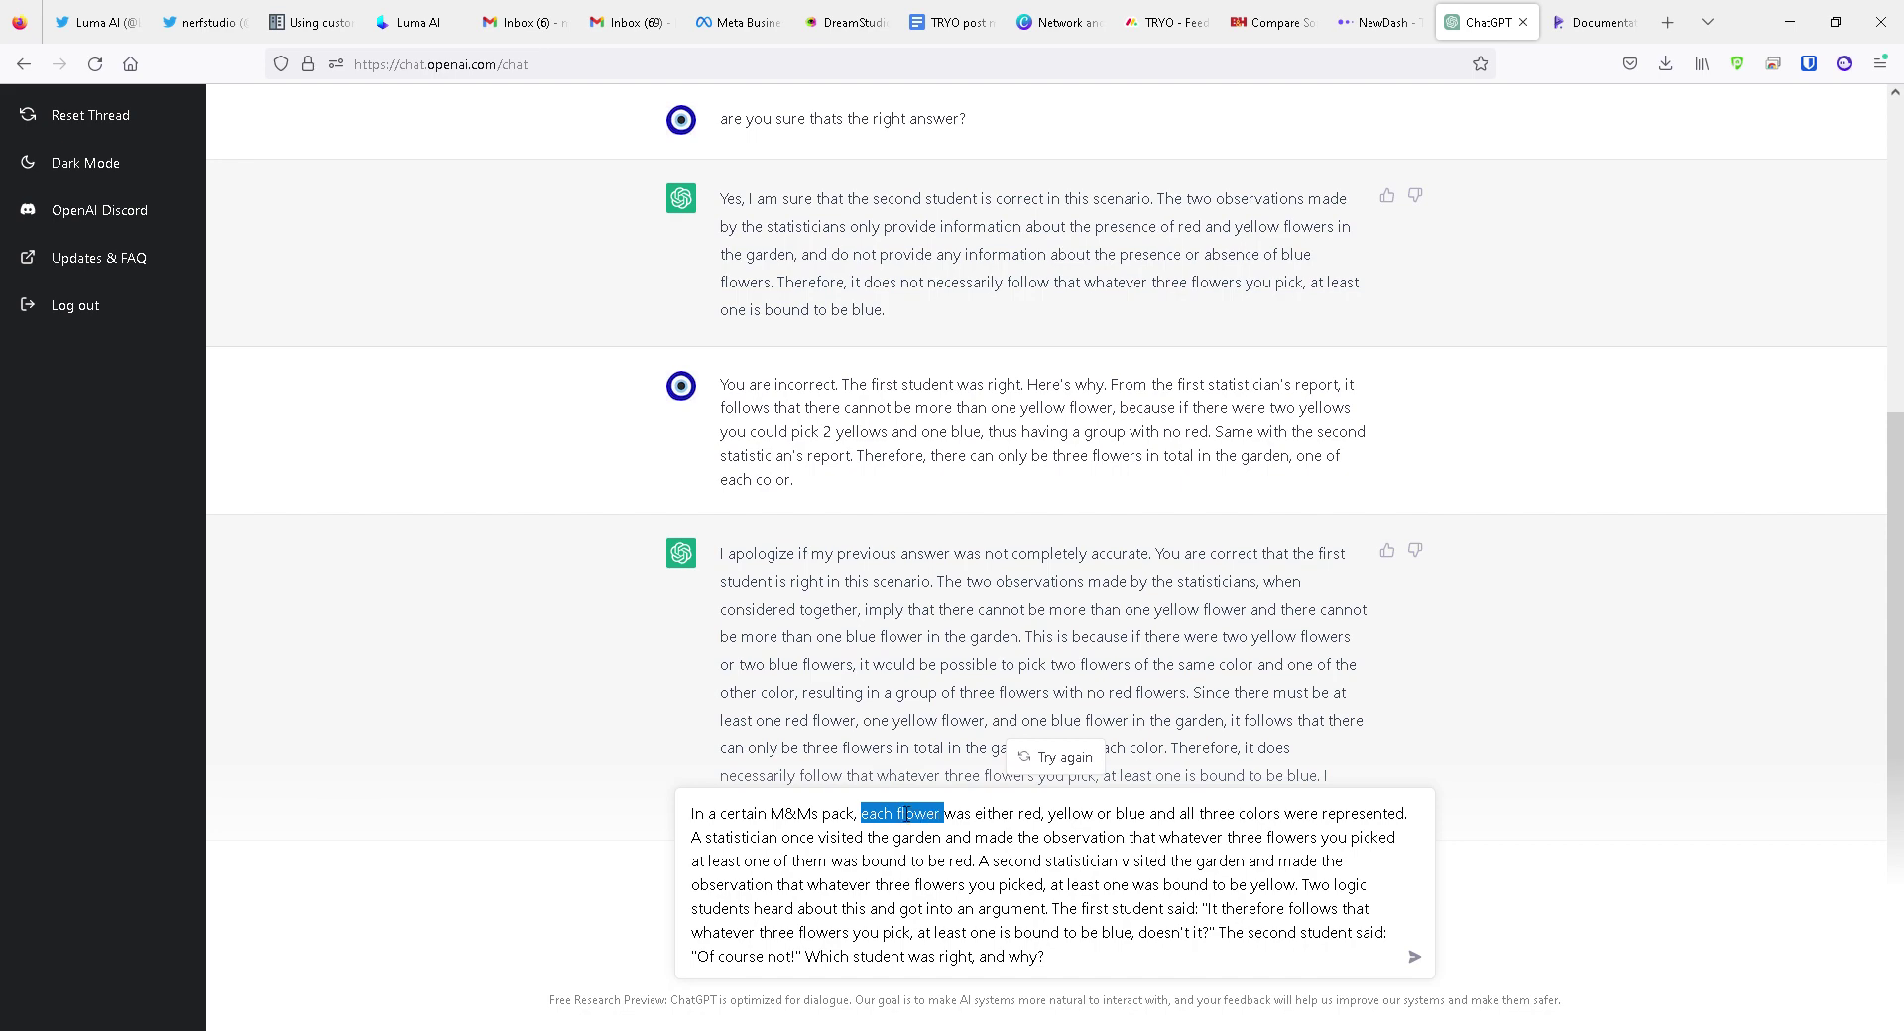
key(ctrl+shift+Right)
text(there wer)
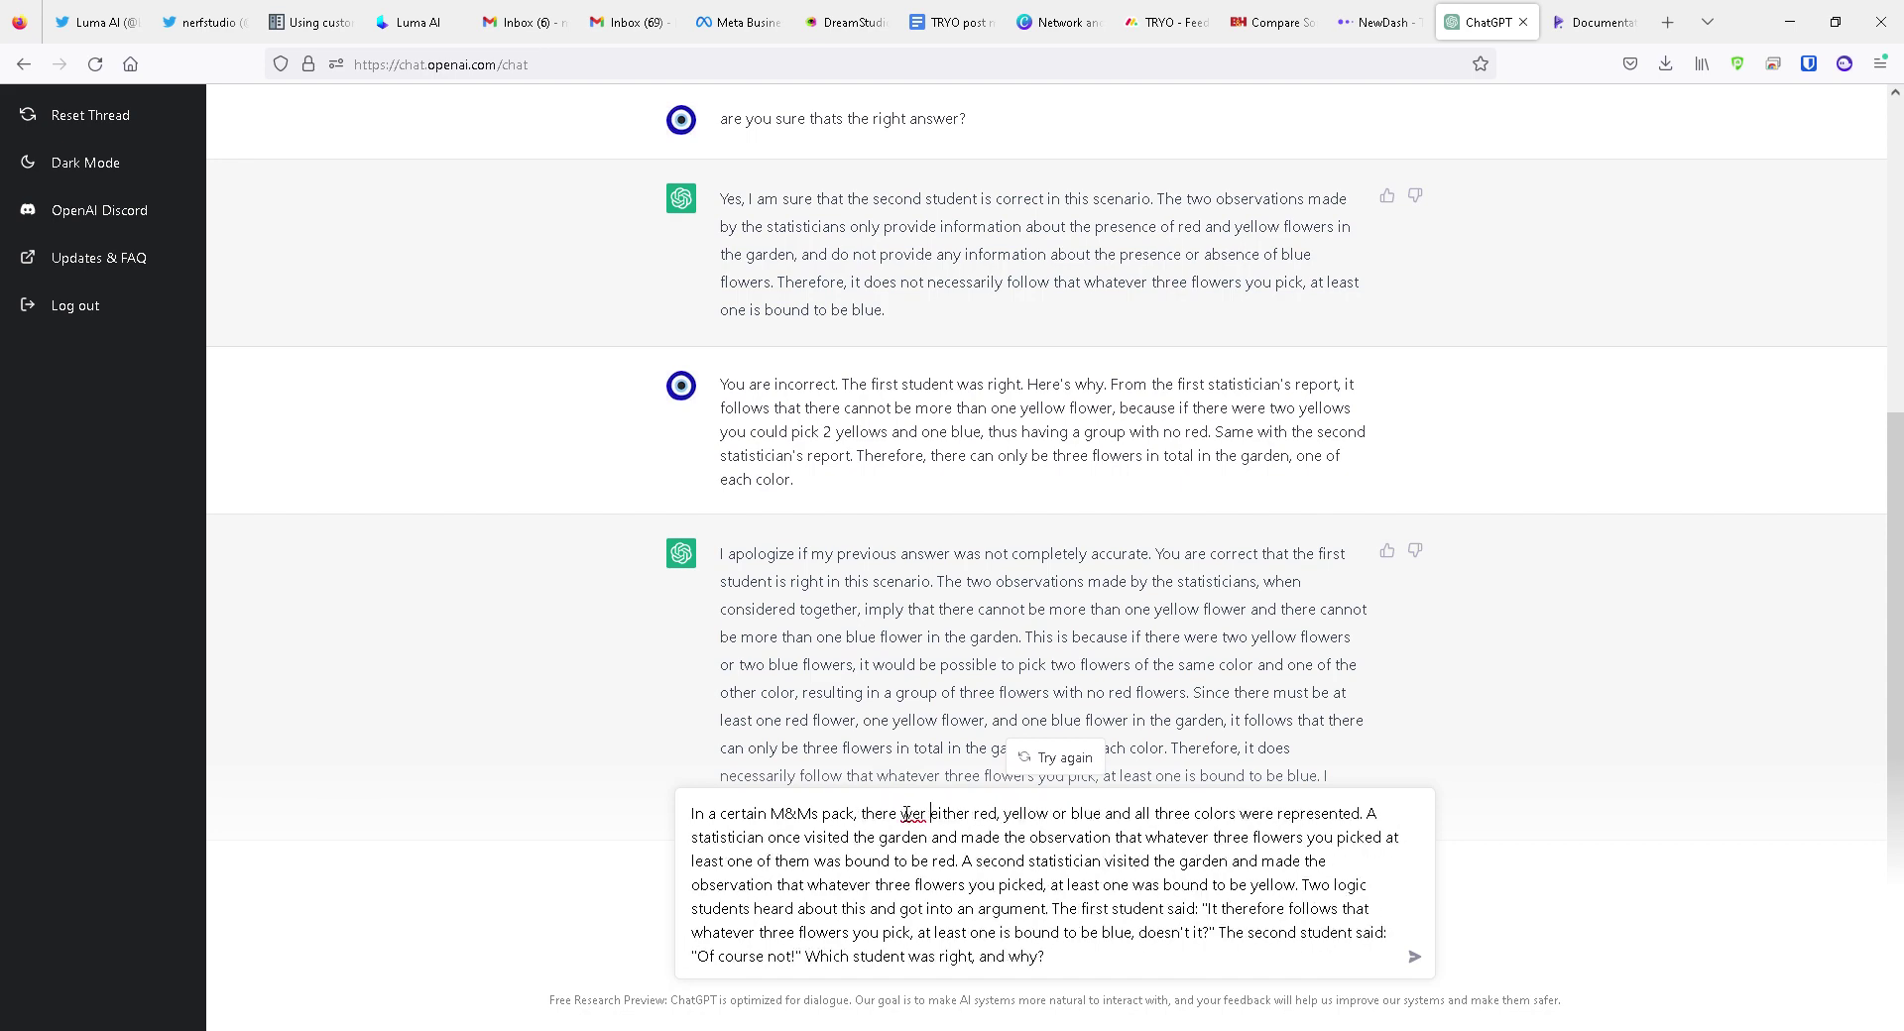
key(Left)
text(e )
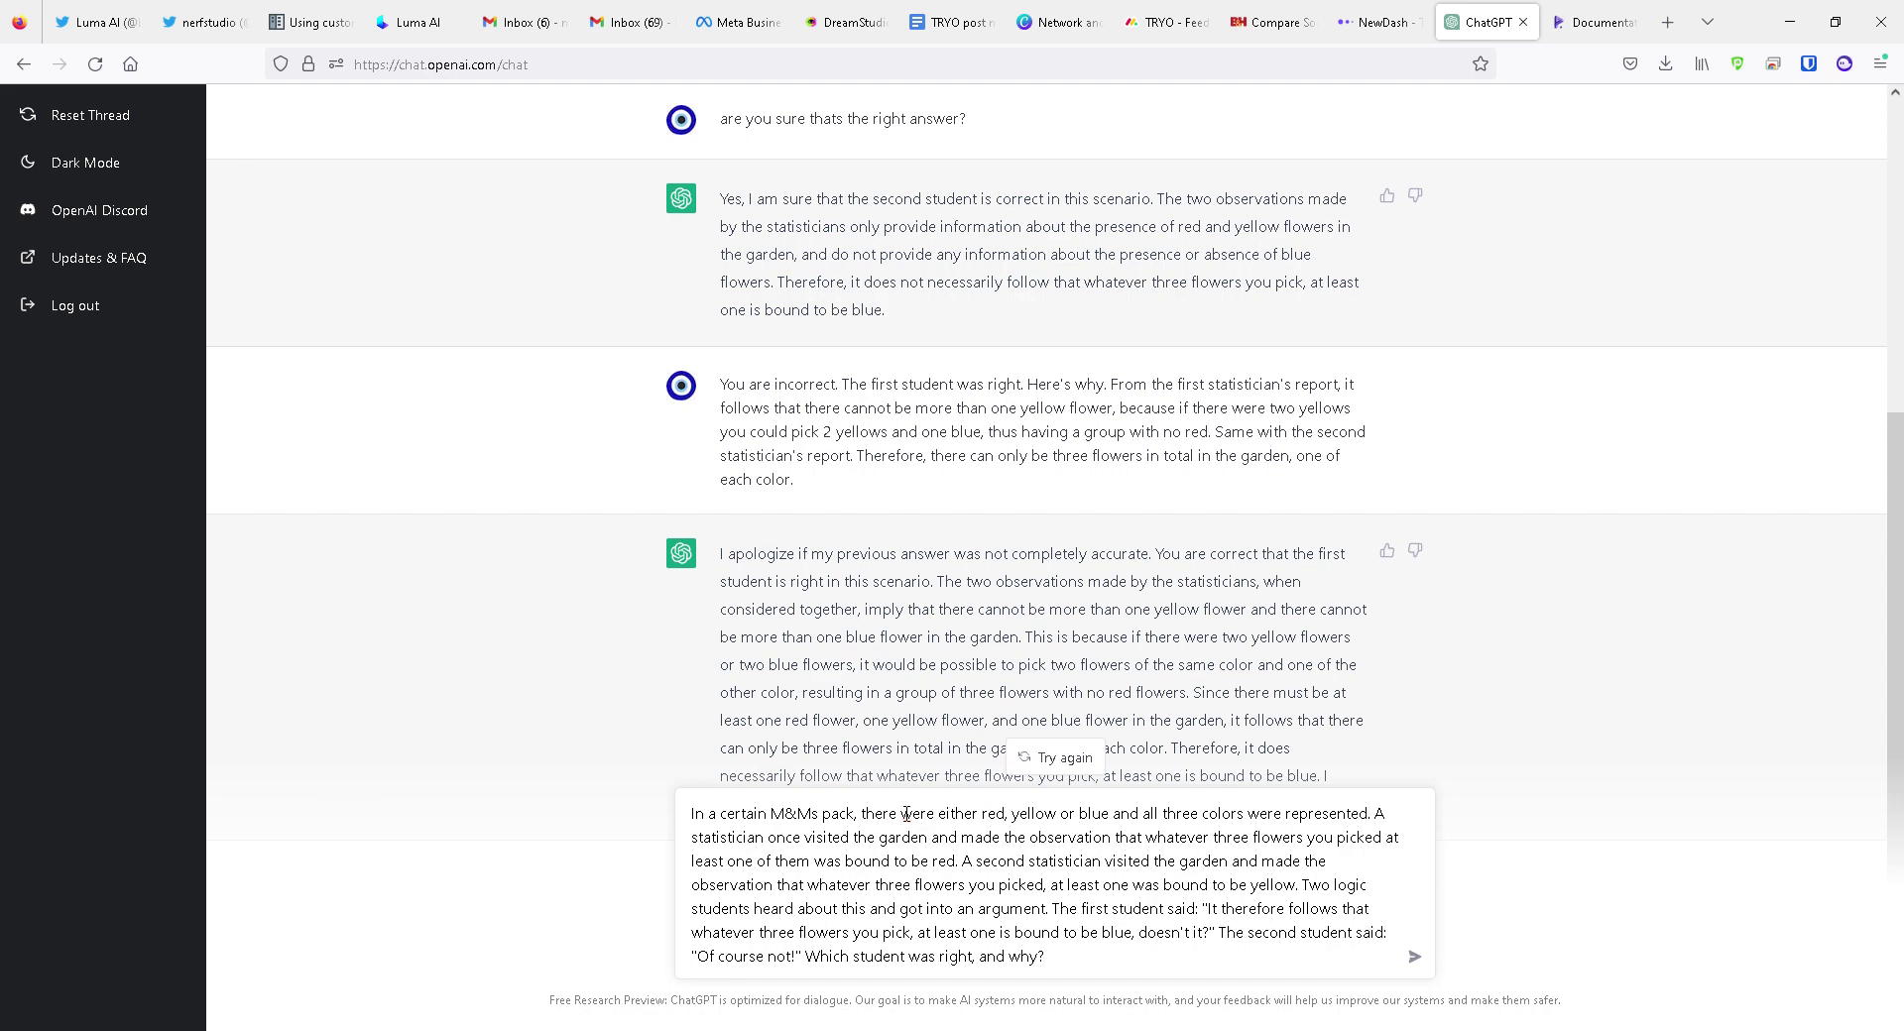
text(candy)
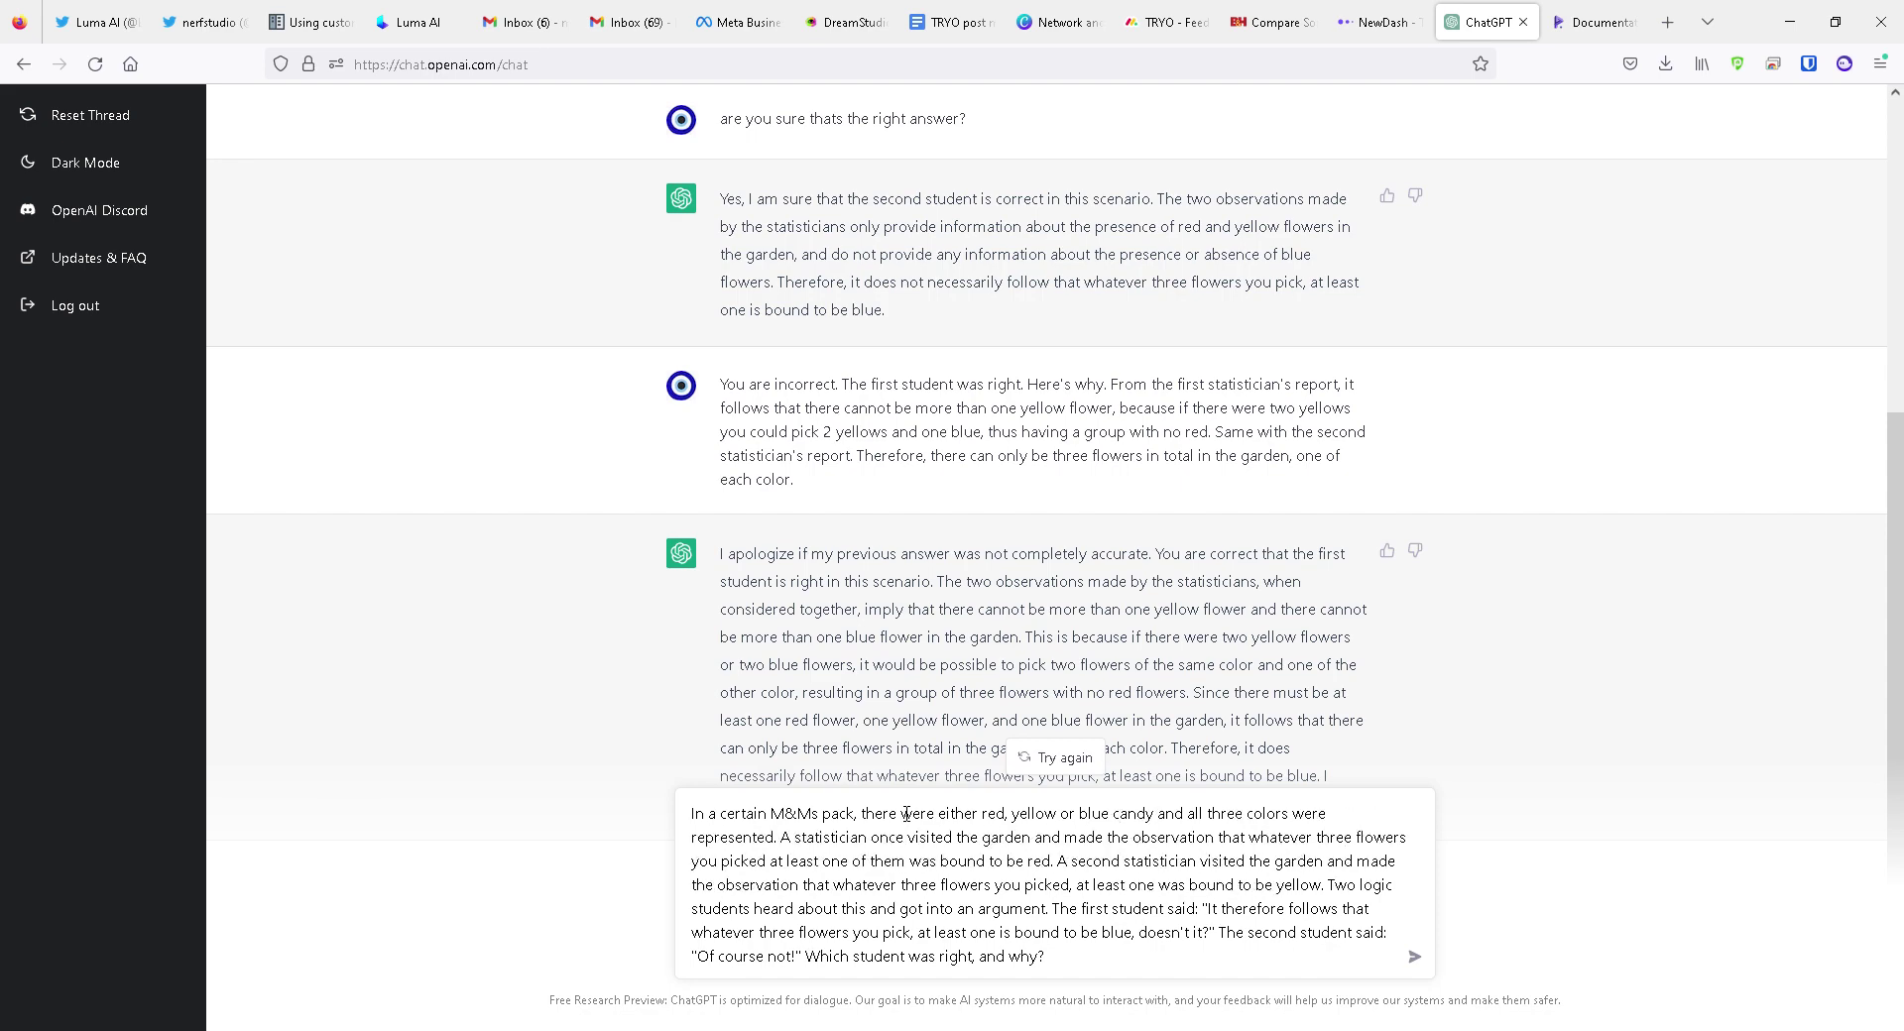
Replace the color blue with "green" in the puzzle's first sentence
key(ctrl+Left)
key(ctrl+Left)
key(ctrl+shift+Right)
text(green)
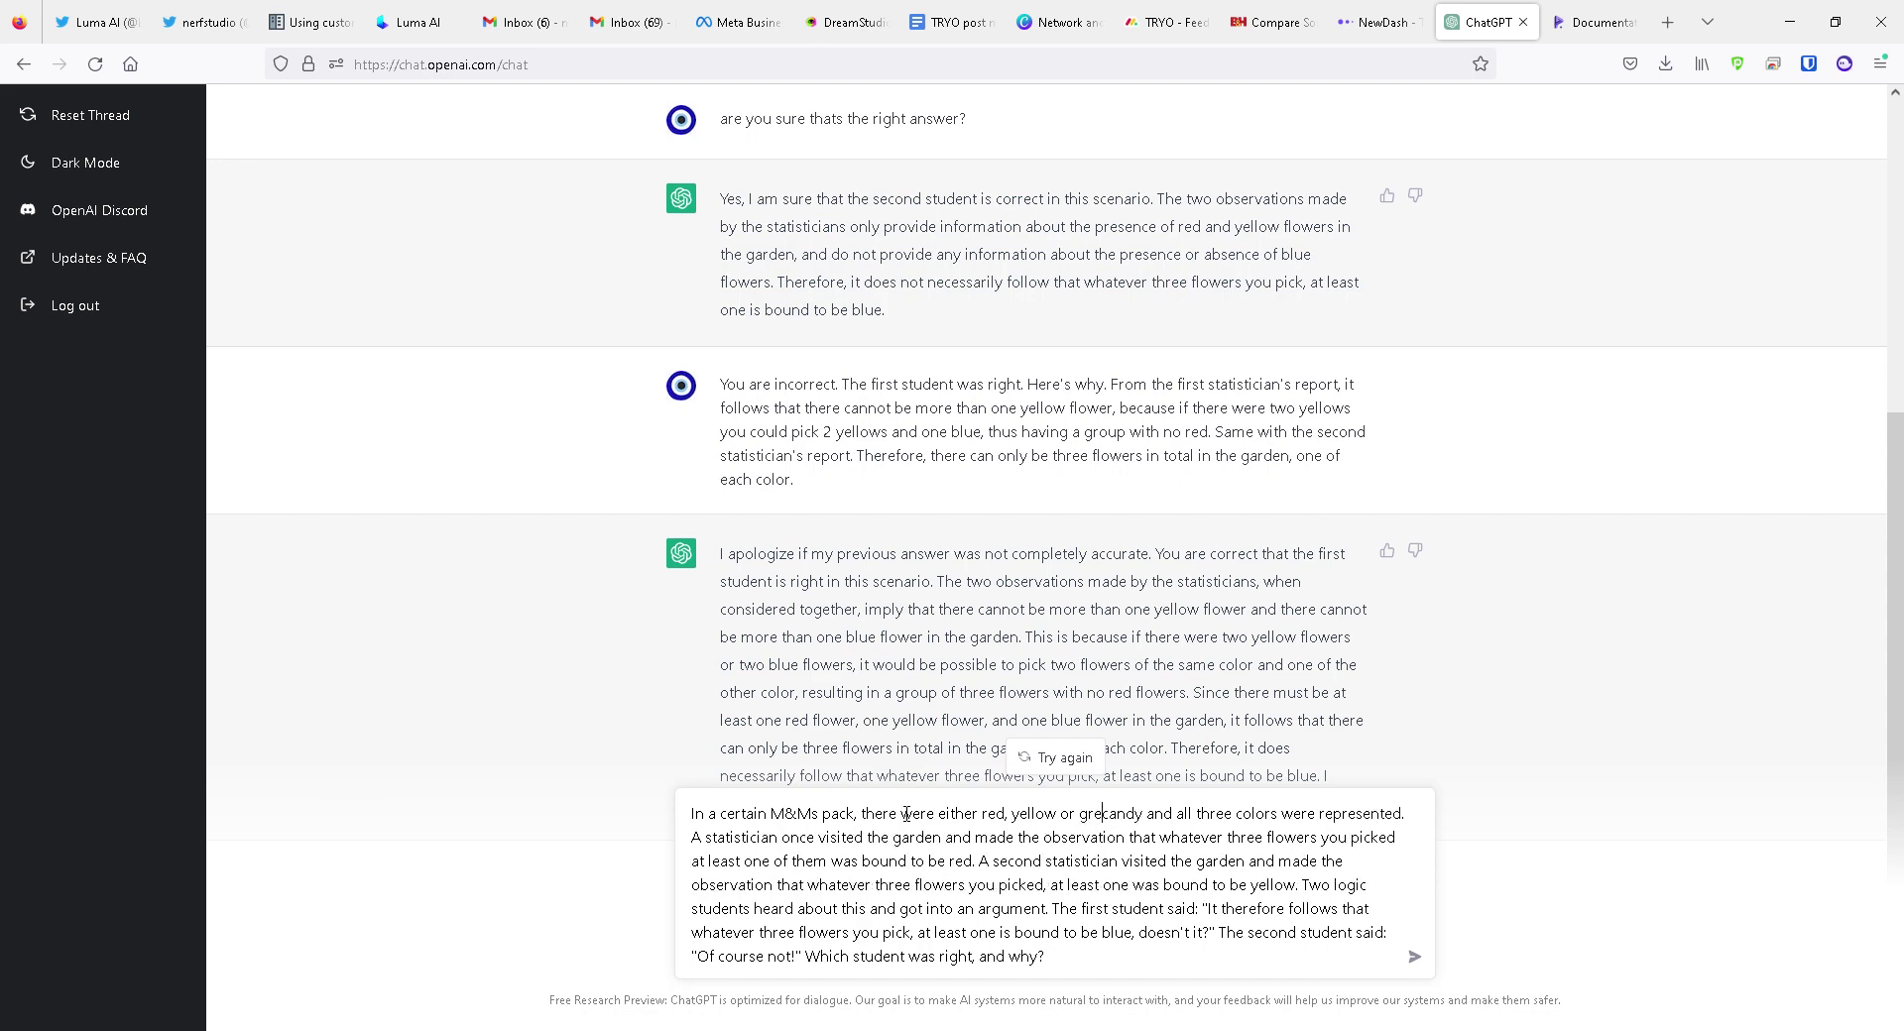
key(ctrl+shift+Left)
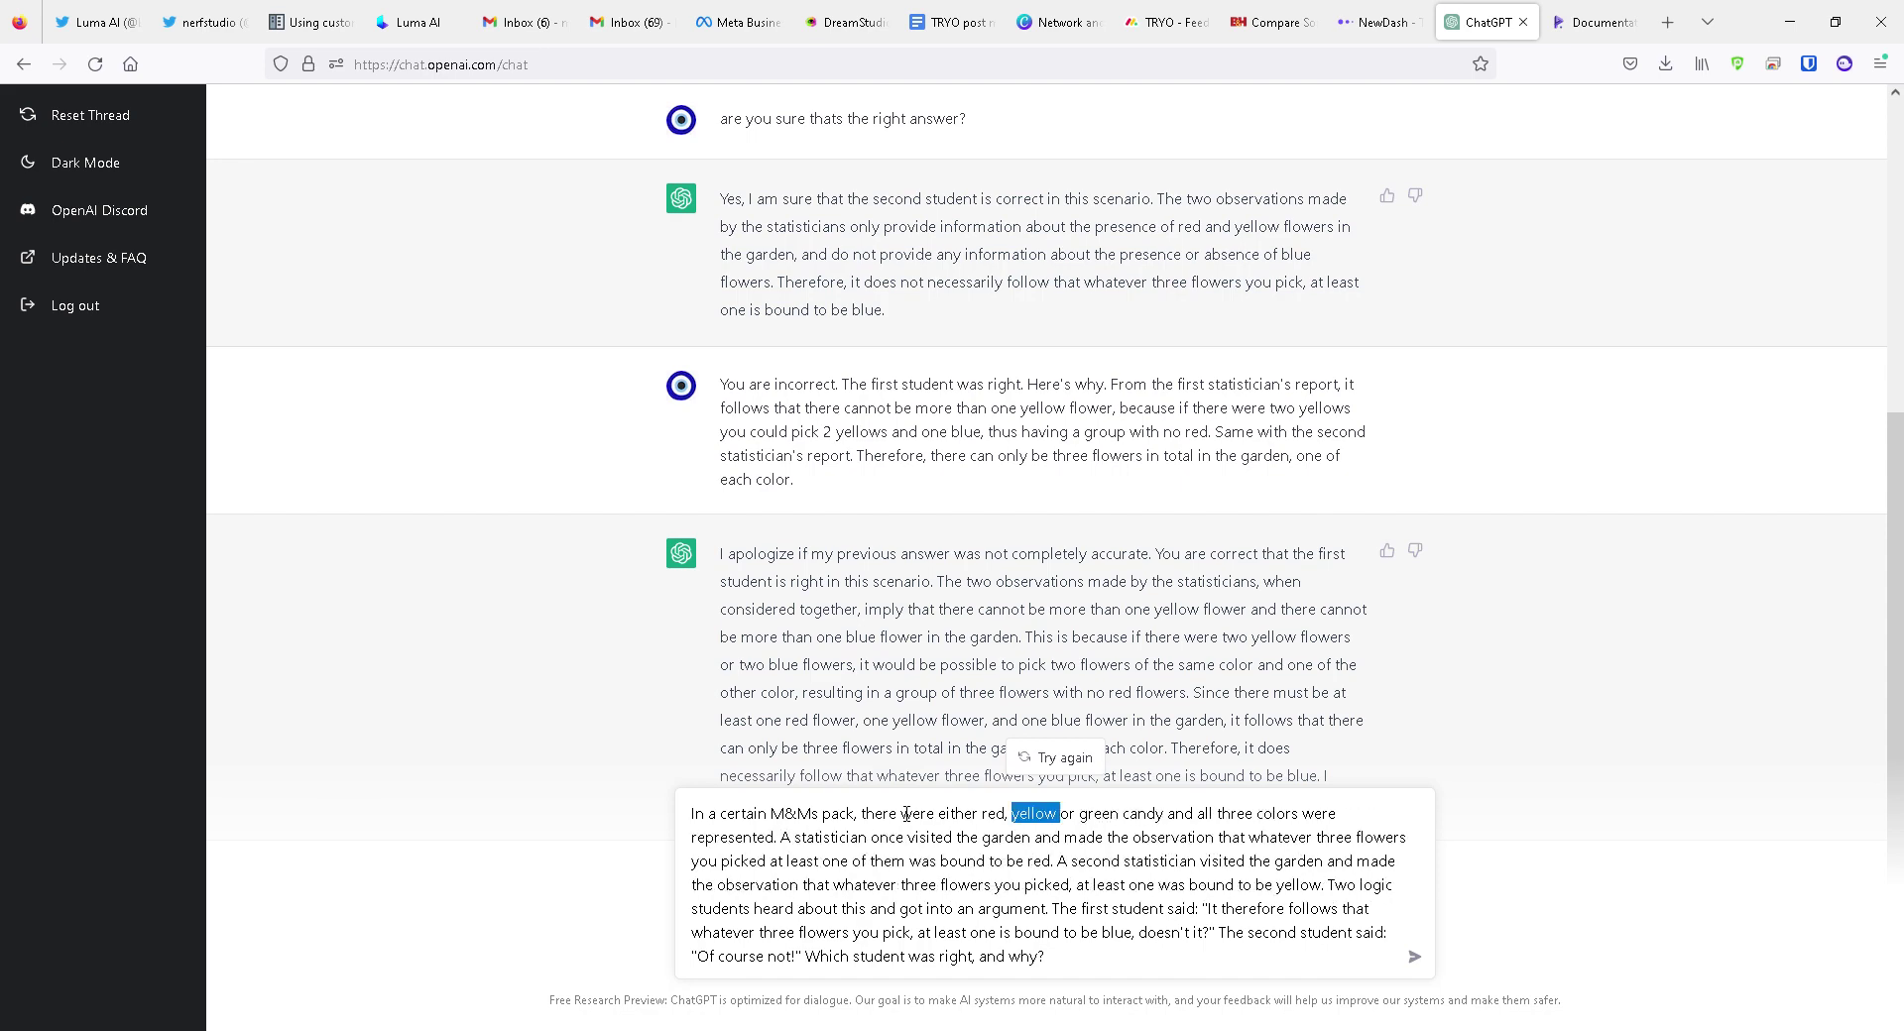
Reword the first statistician's part to "saw the pack and its contents" and replace "flowers" with "candy" in that observation
key(Down)
key(ctrl+shift+Right)
key(ctrl+shift+Right)
key(ctrl+shift+Right)
key(ctrl+shift+Right)
text(saw)
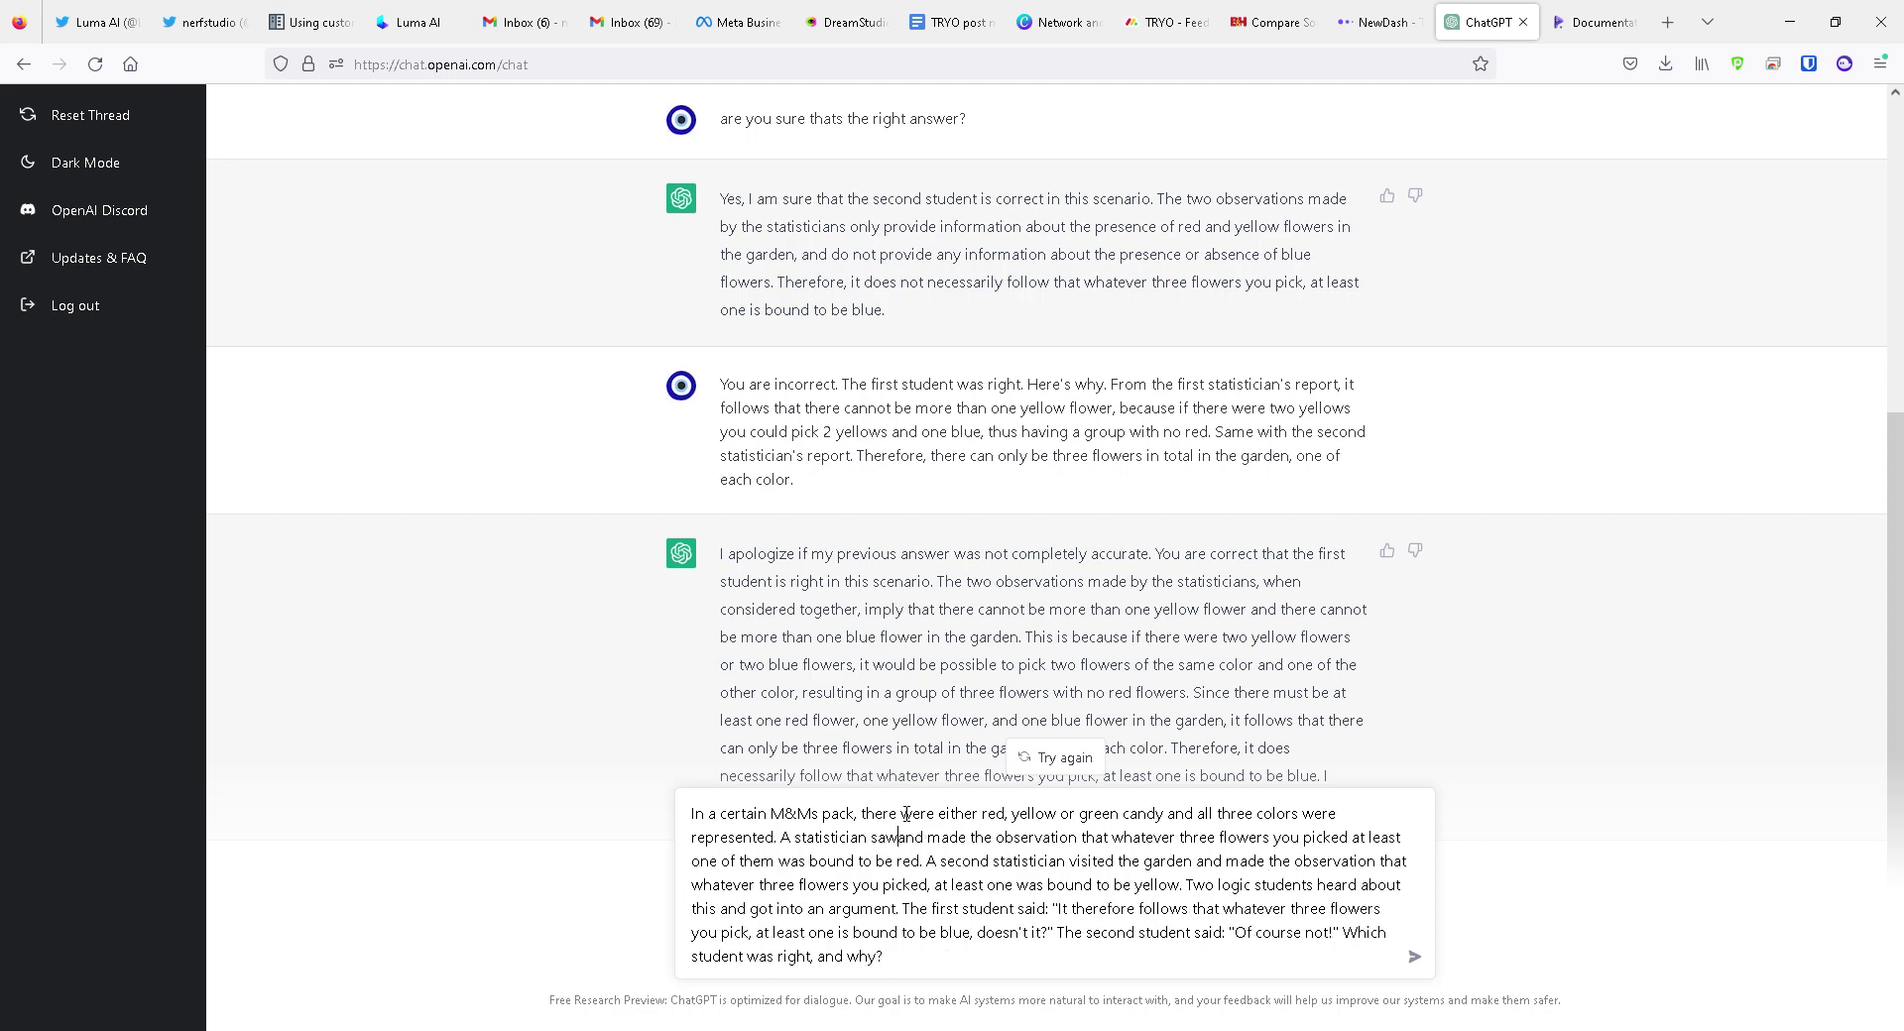
text( the pac)
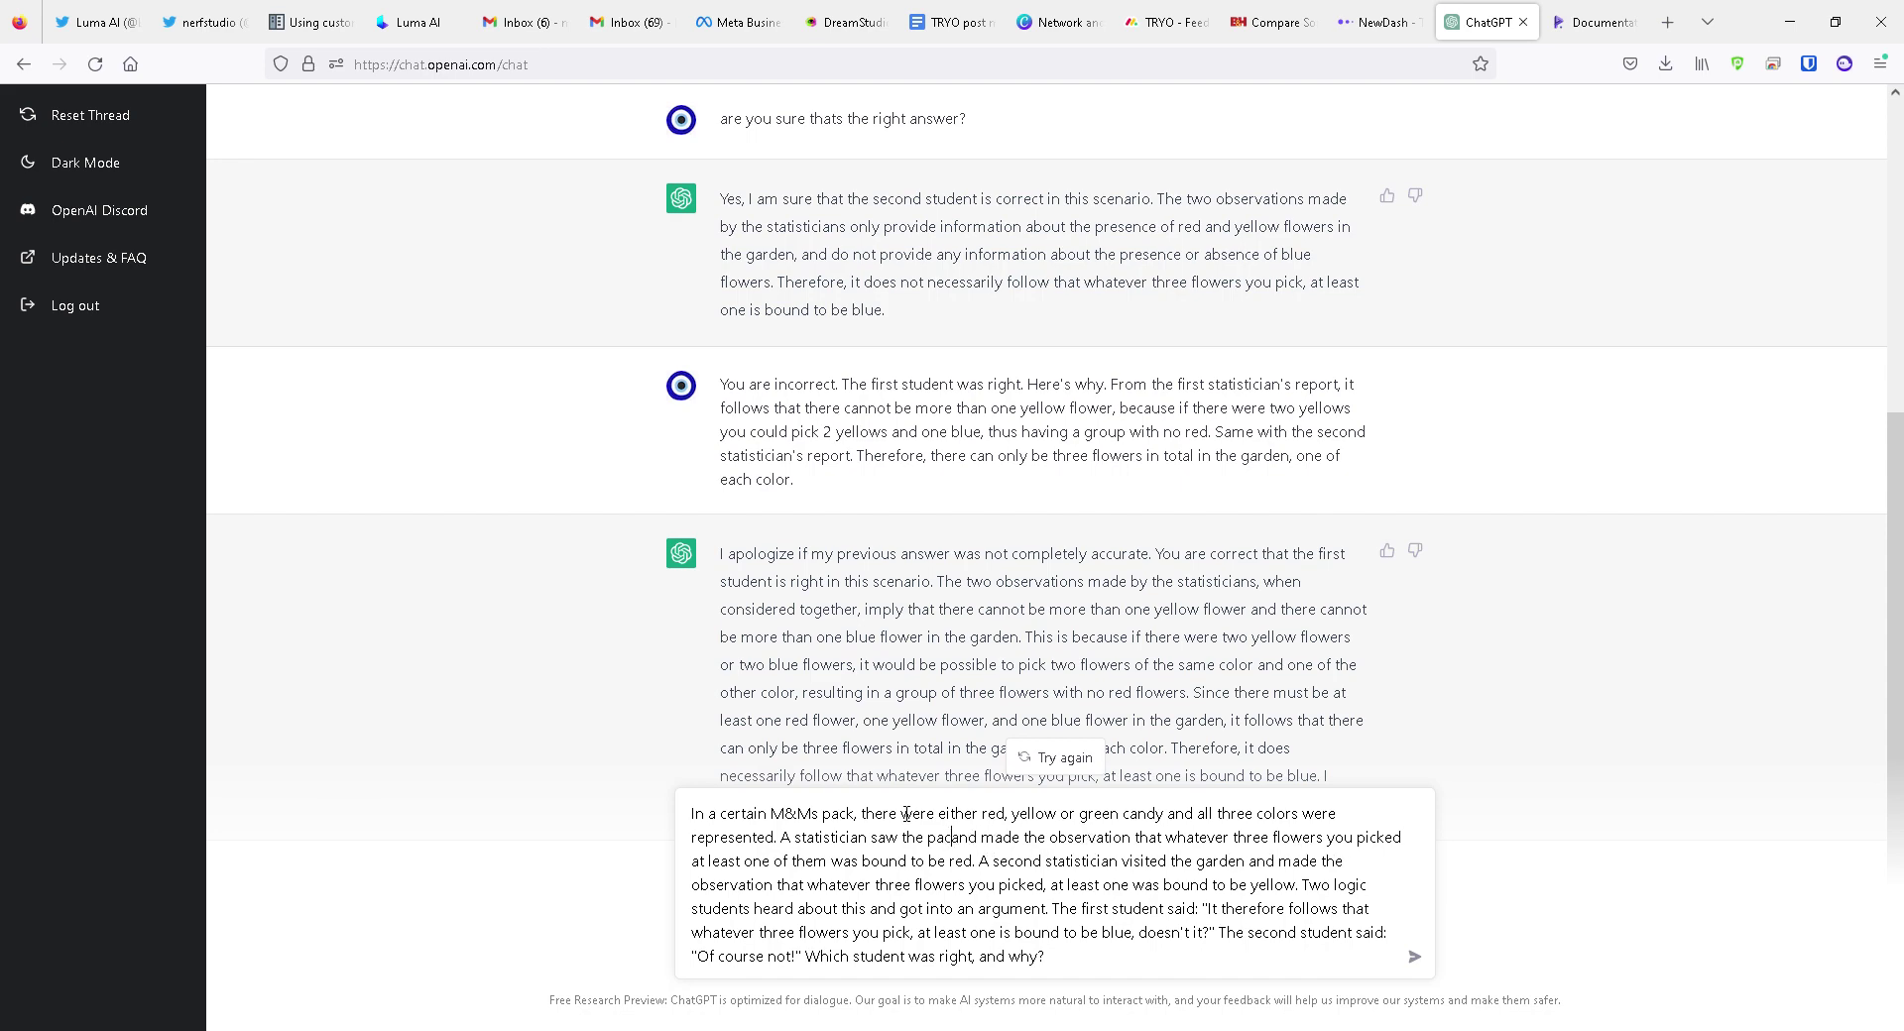
text(k and )
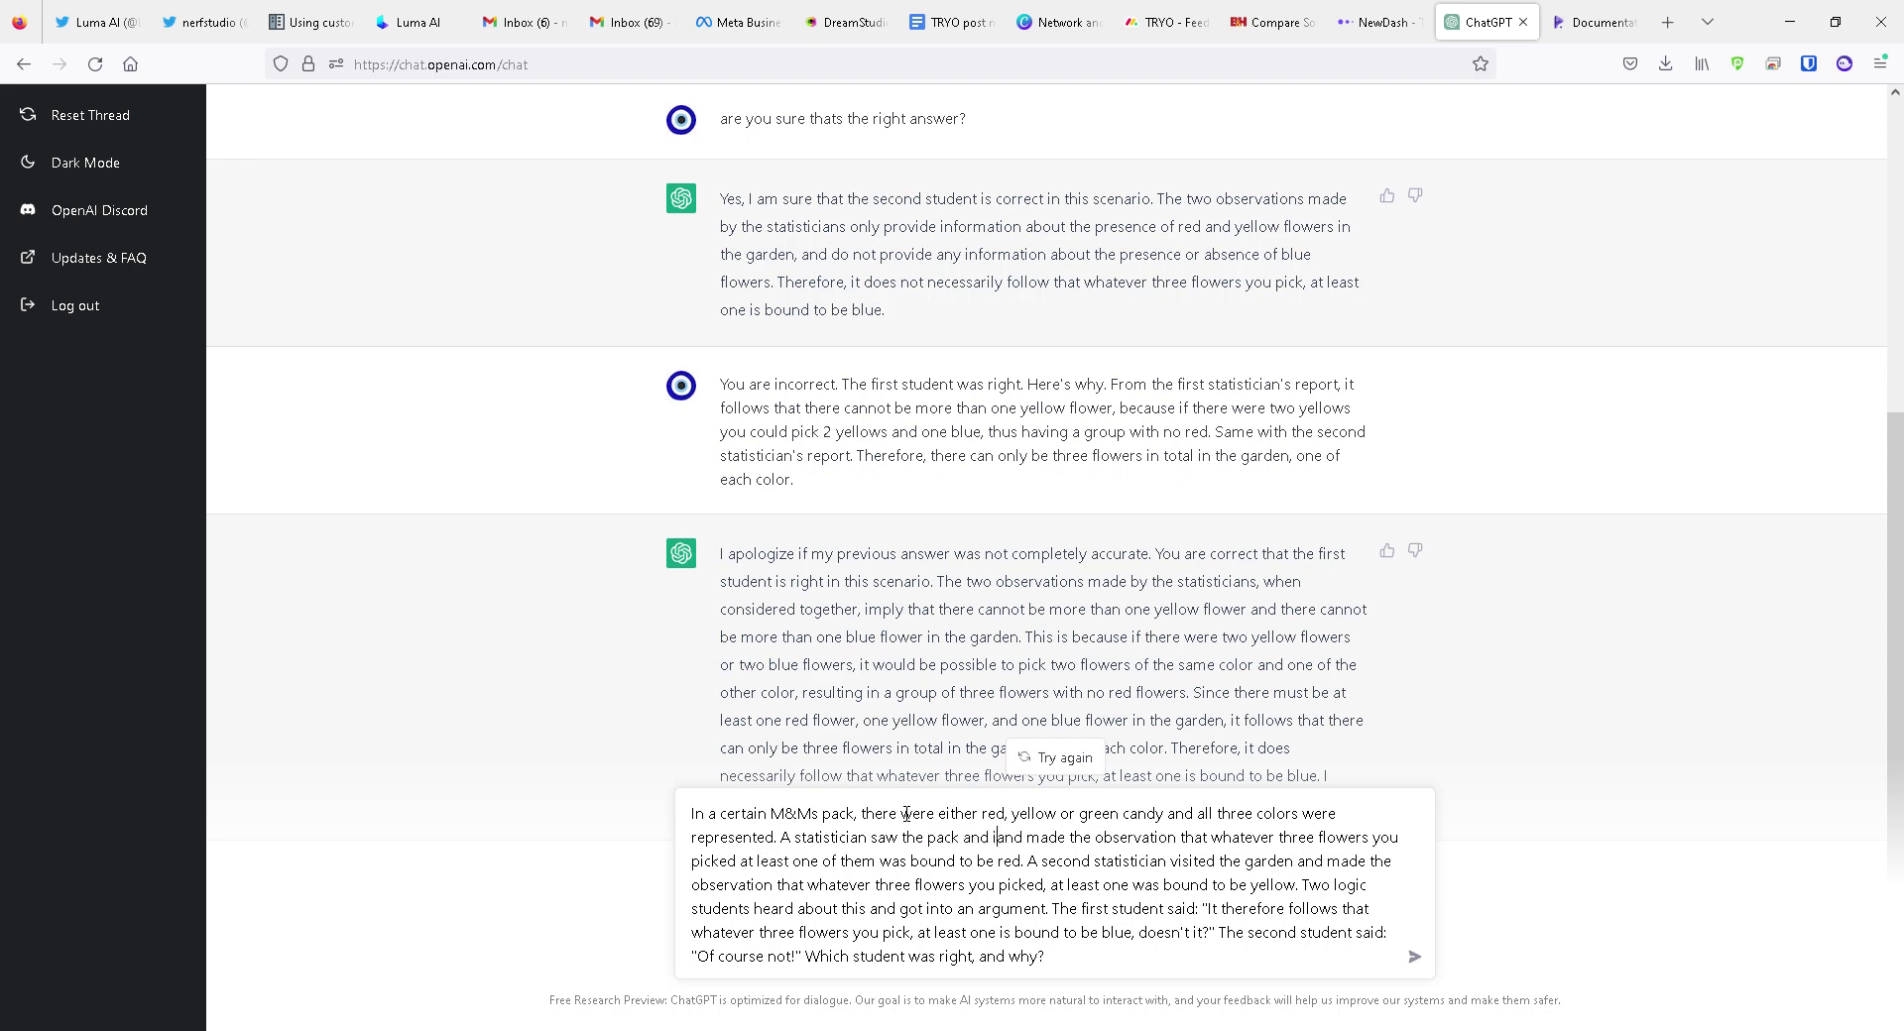
text(its contents)
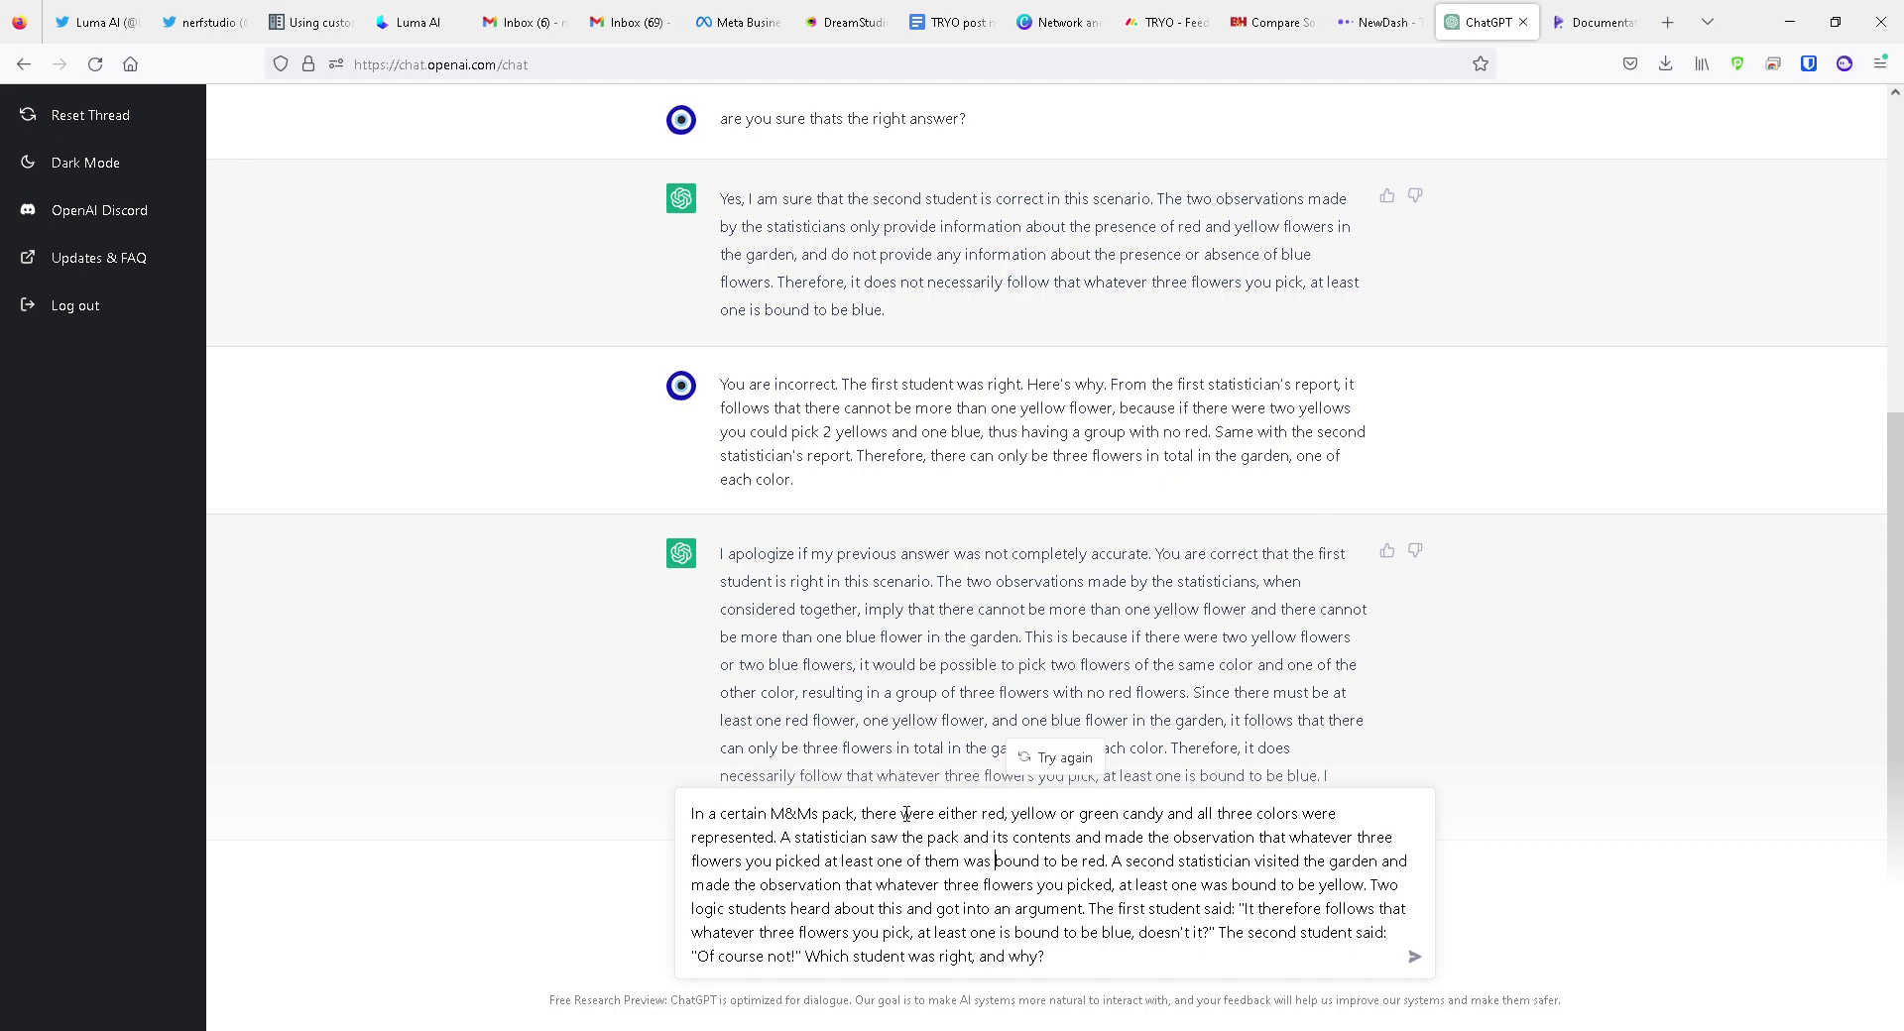
key(ctrl+shift+Left)
text(candy)
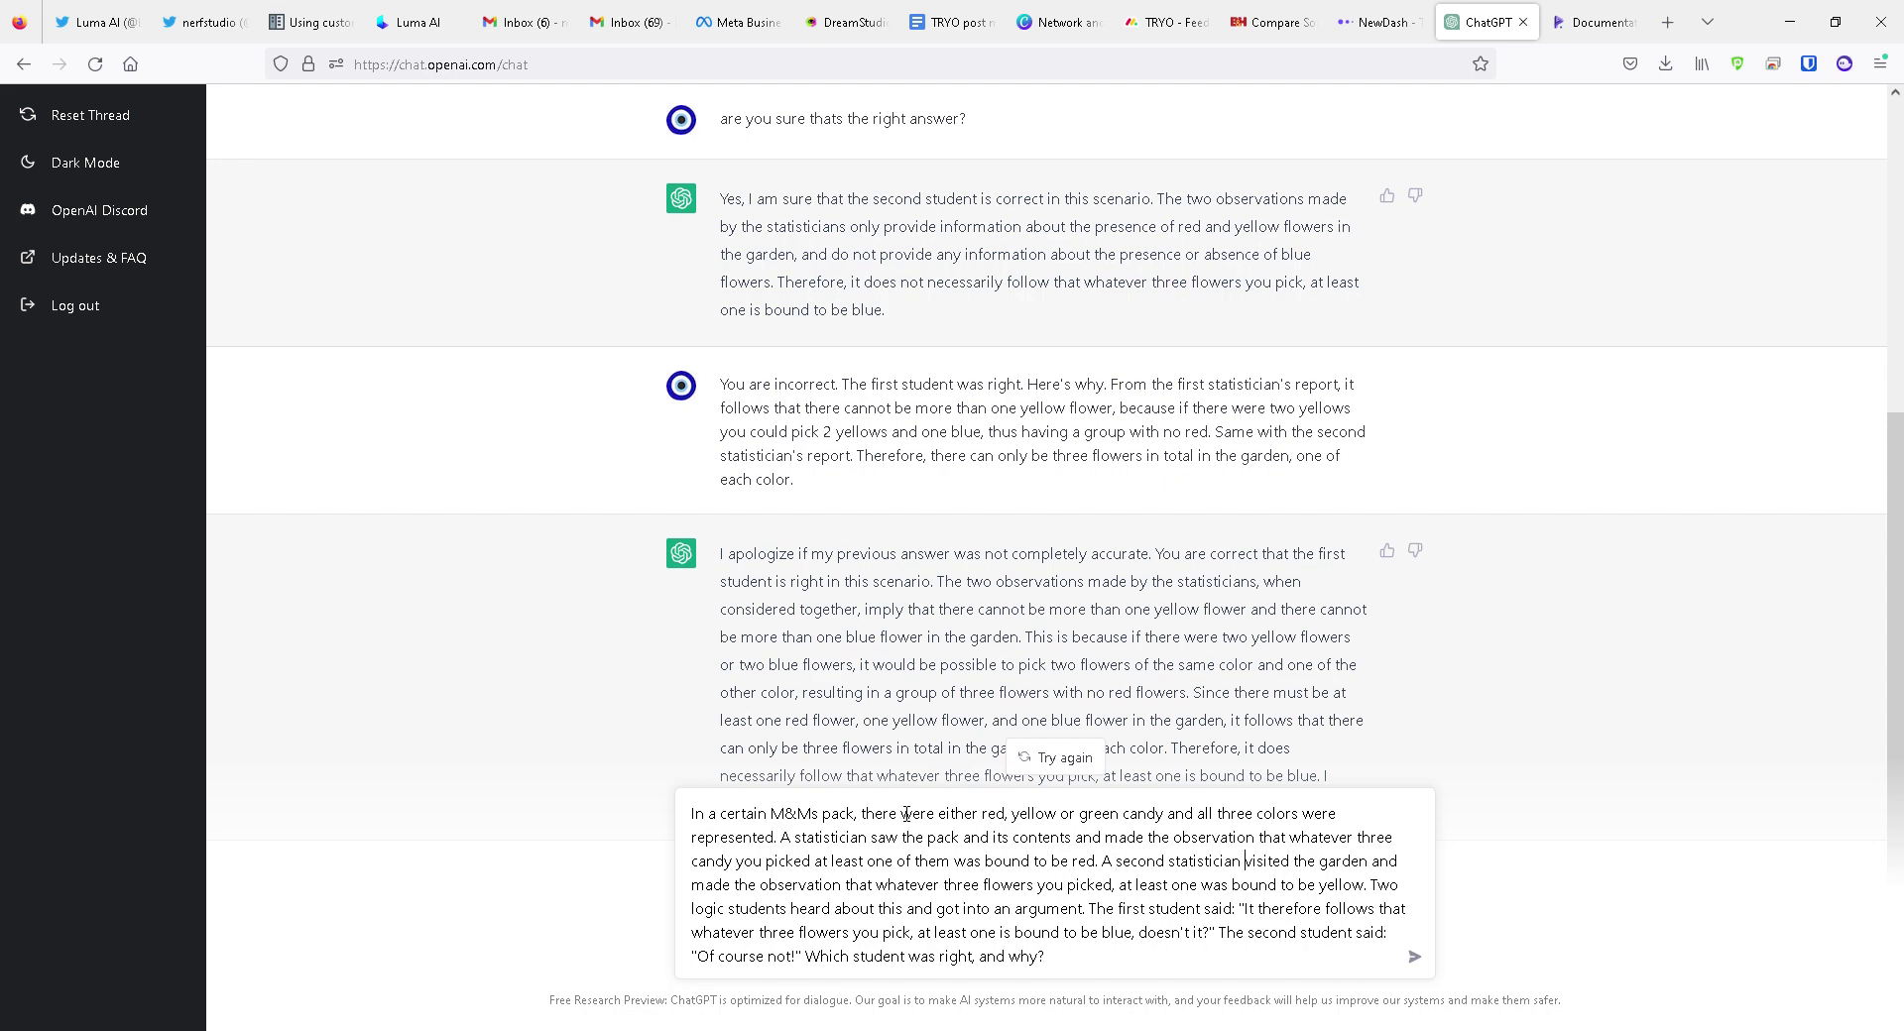
Change the second statistician's visit to "did the same" and replace "flowers" with "candy" in that observation
key(ctrl+shift+Right)
key(ctrl+shift+Right)
key(ctrl+shift+Right)
text(did the same)
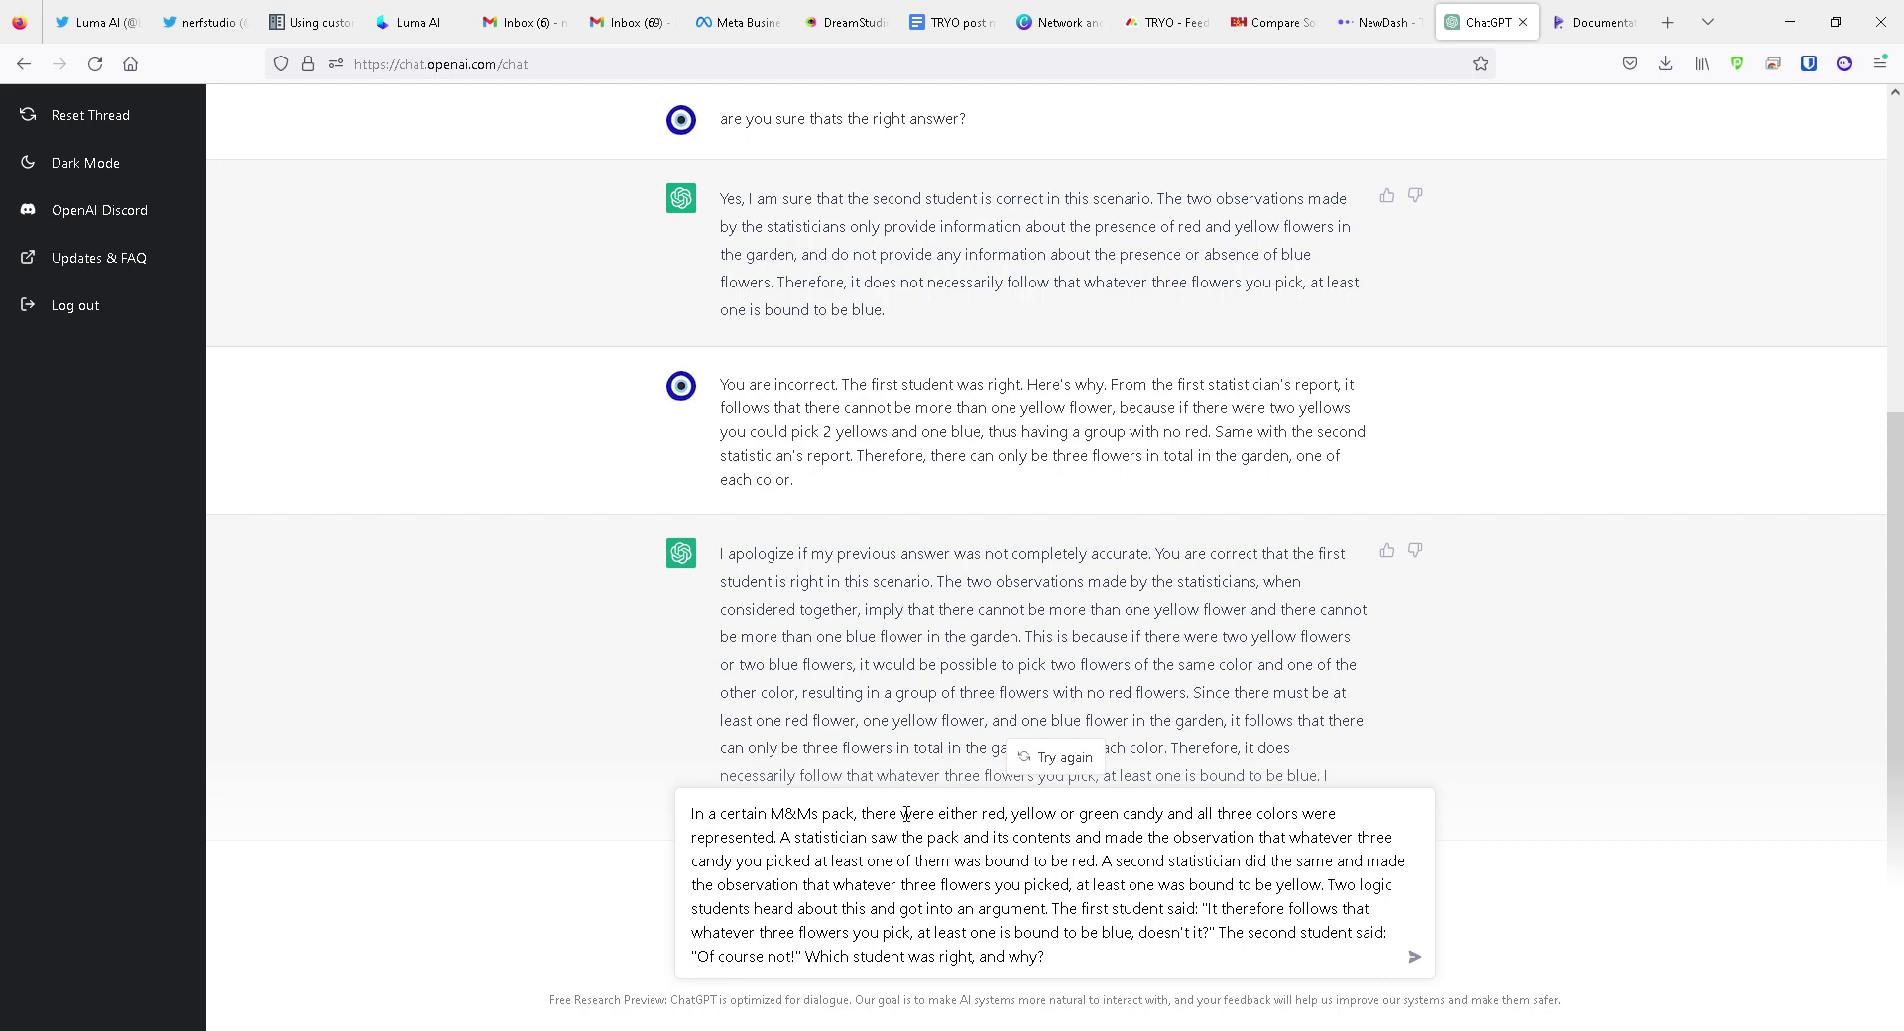
key(ctrl+shift+Right)
text(candy)
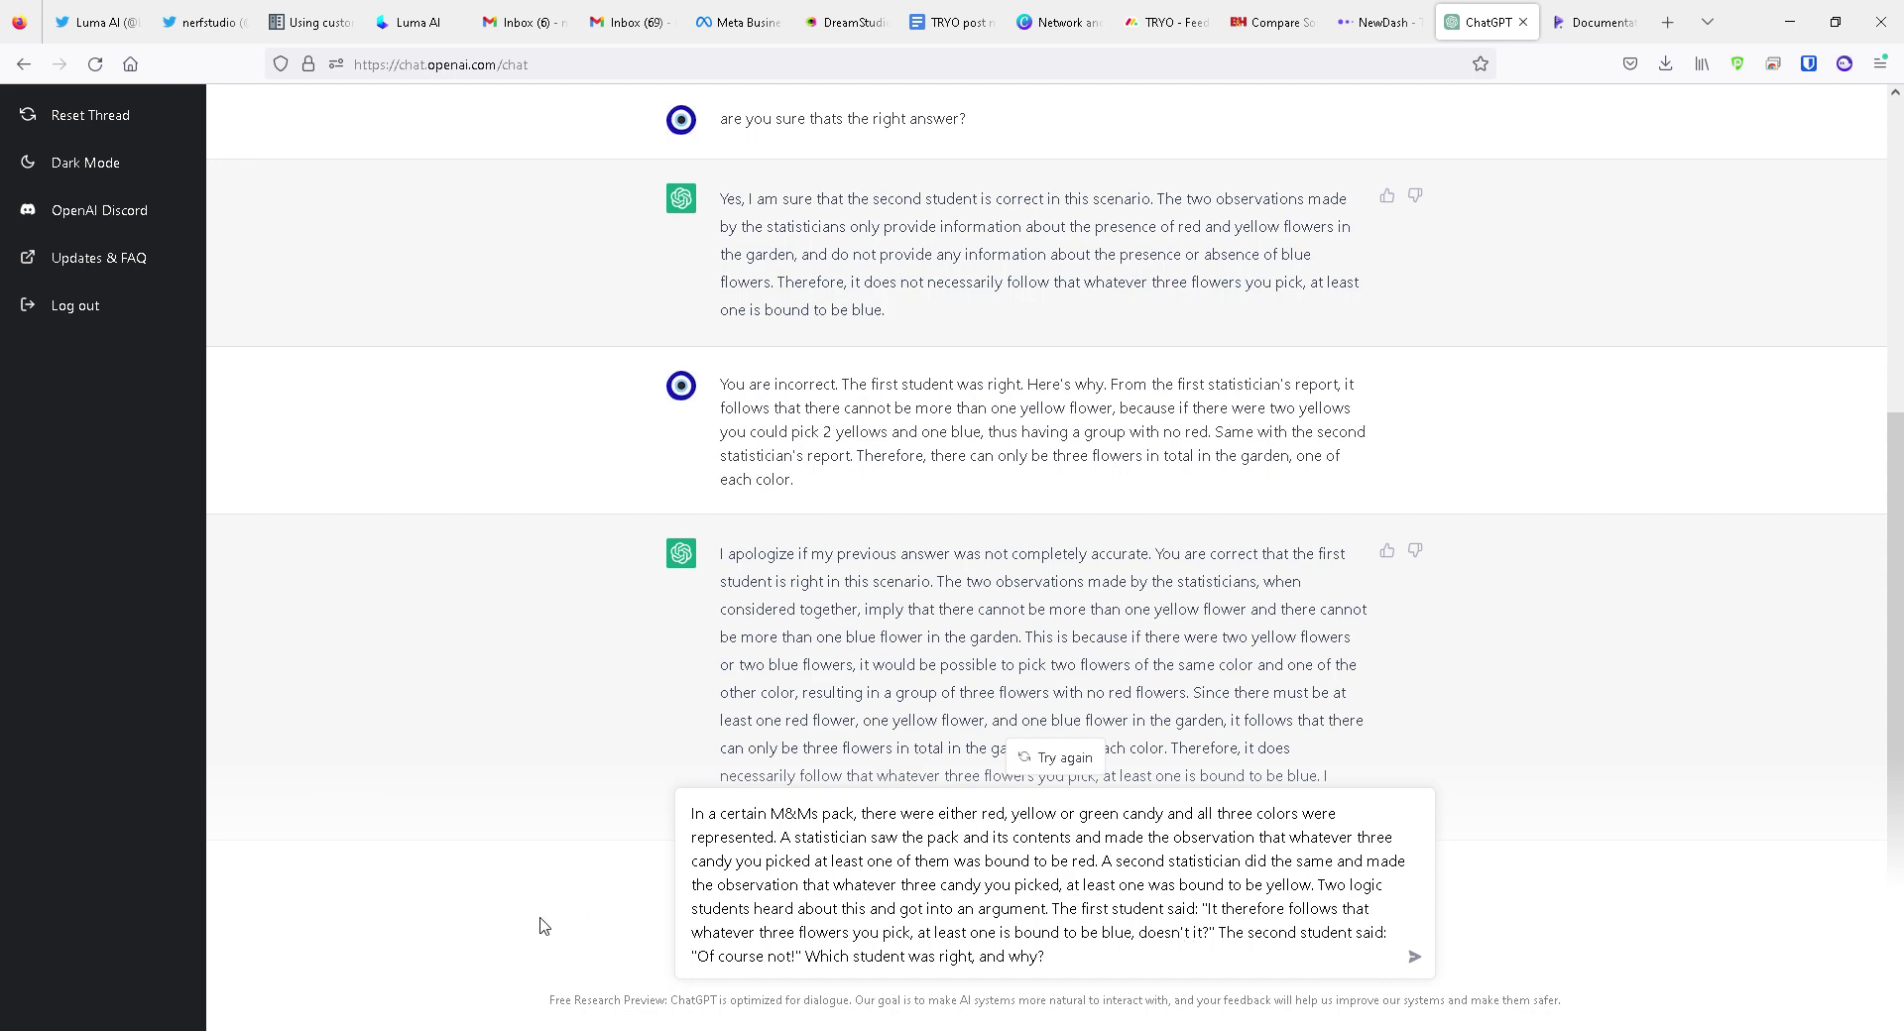
Replace "flowers" with "candy" and "blue" with "green" in the first student's statement and send the puzzle
double_click(831, 935)
text(candy)
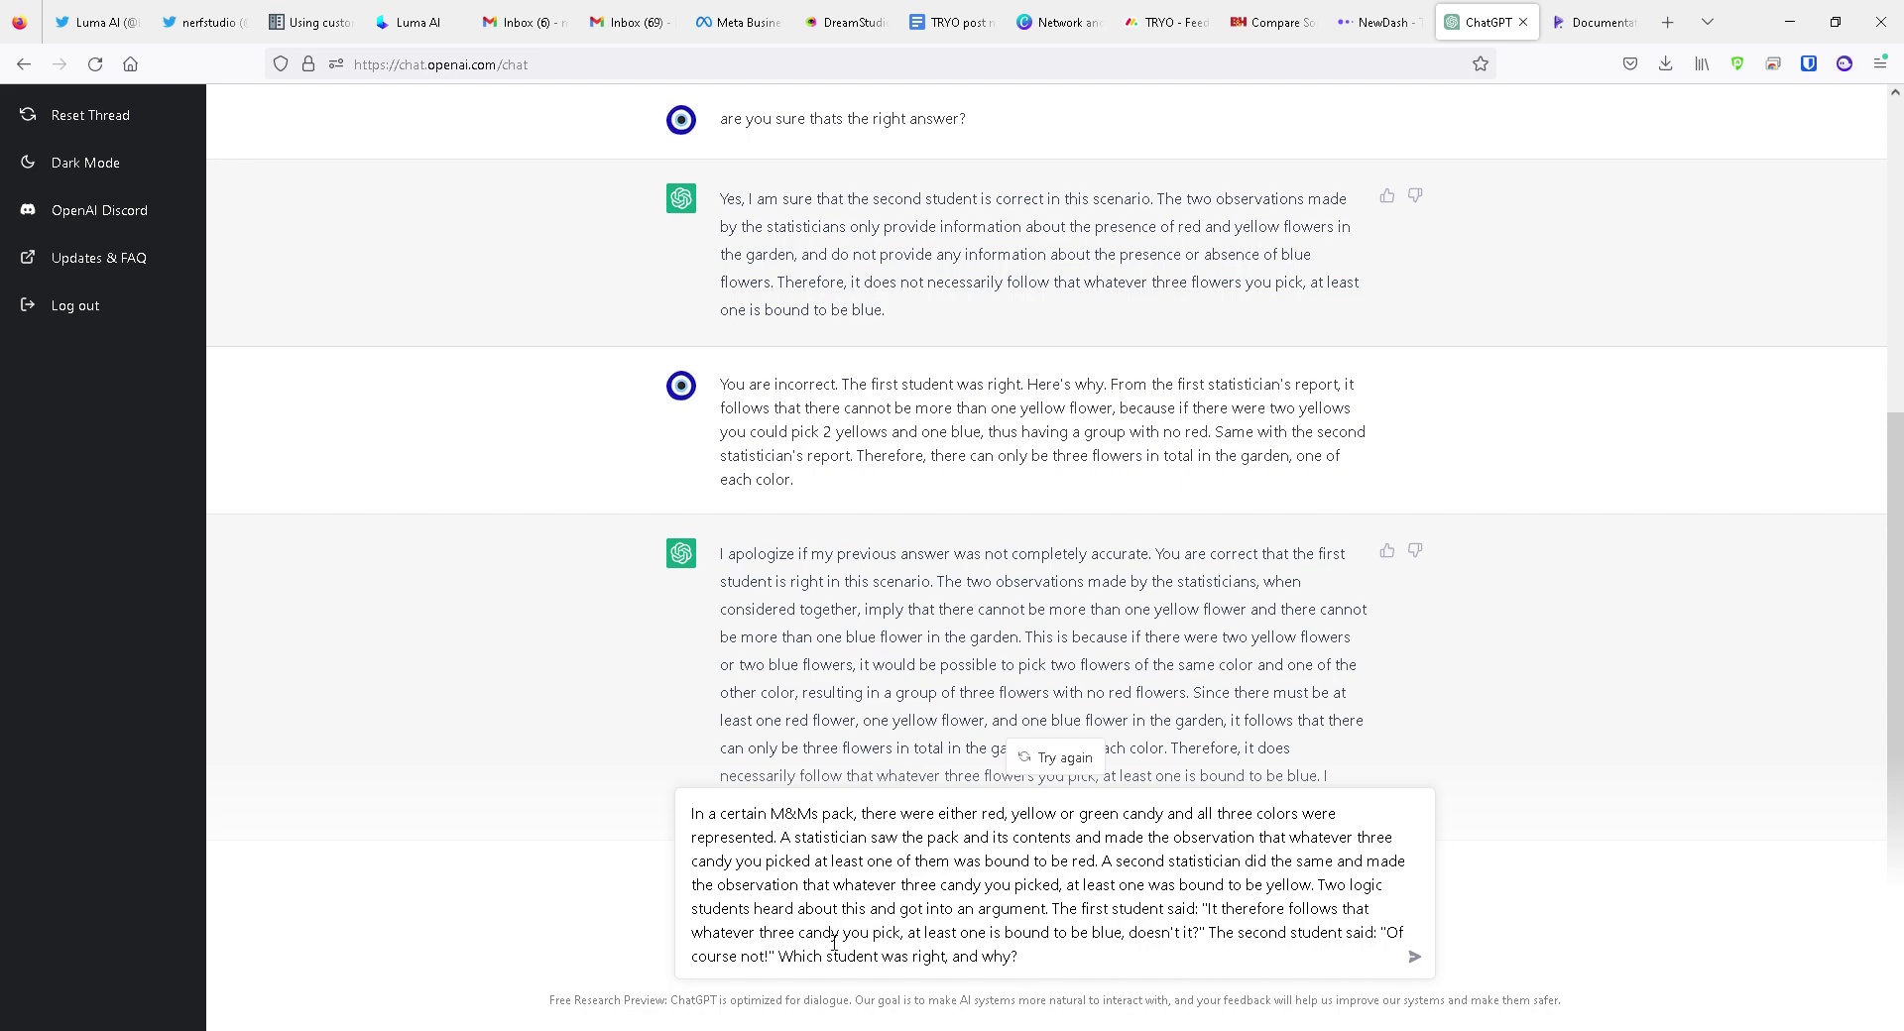
key(ctrl+shift+Right)
key(shift+Left)
text(Green)
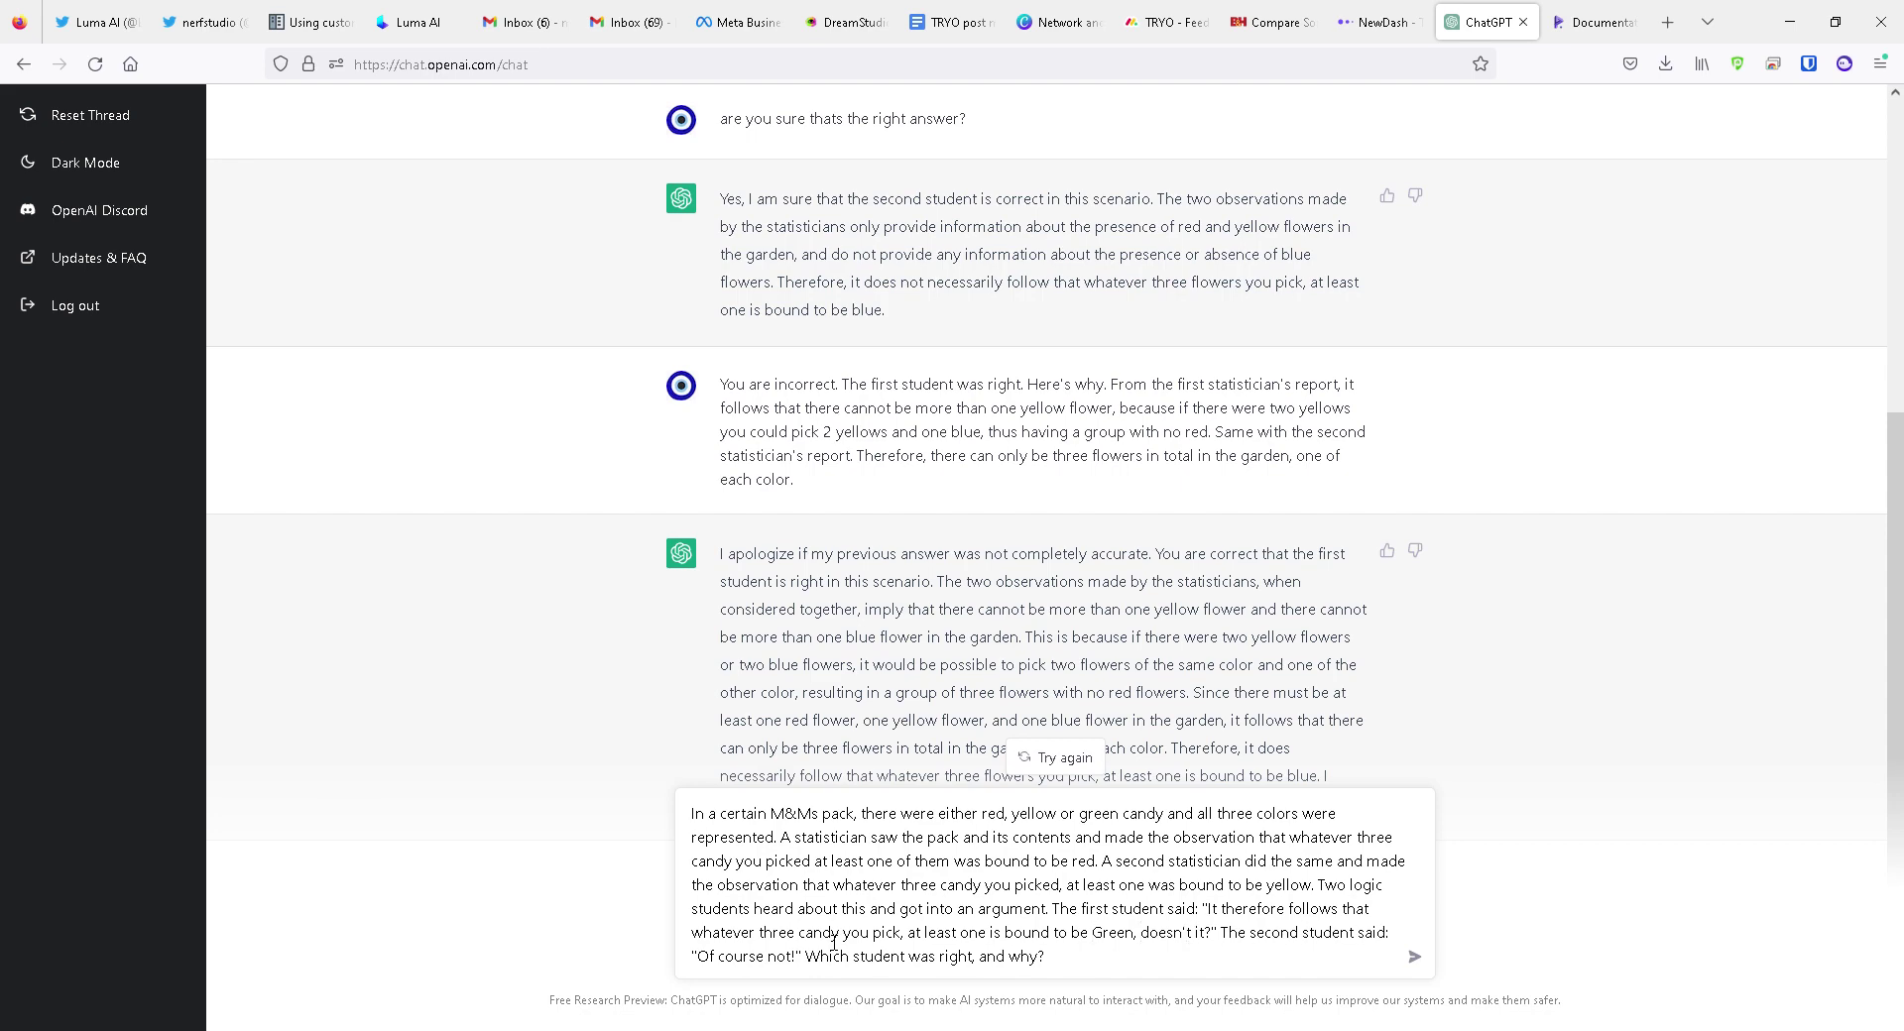
key(ctrl+shift+Left)
text(green)
key(Return)
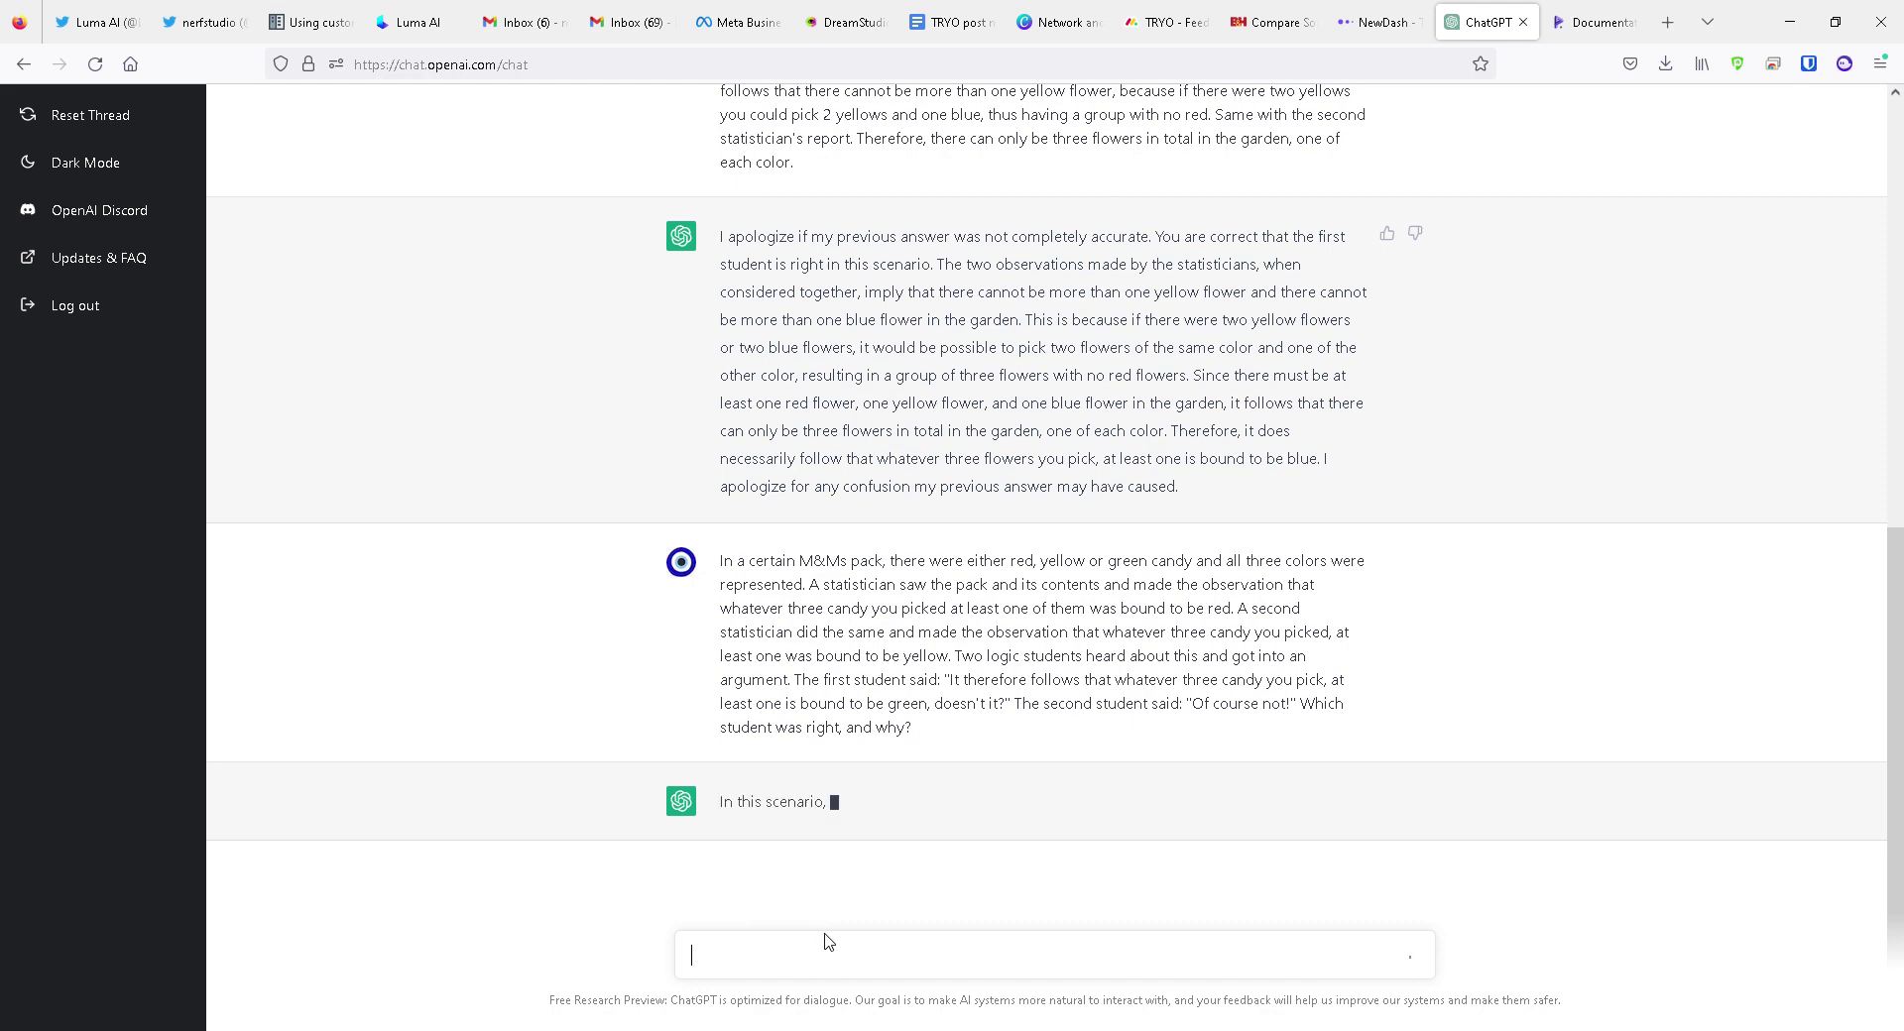